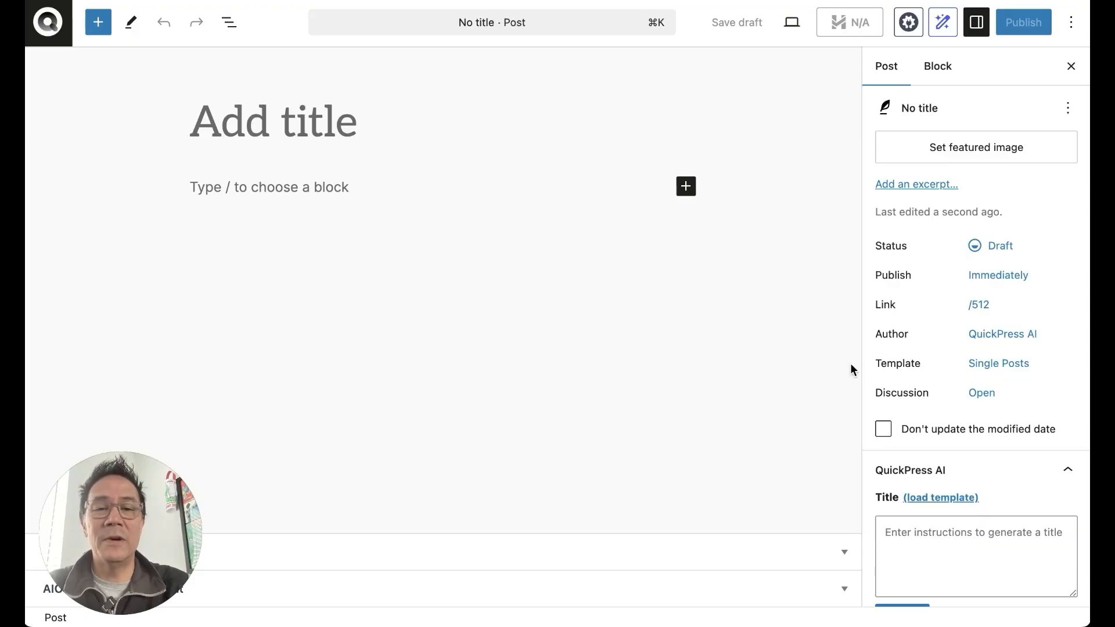
Step: Load the QuickPress AI instruction template for generating the post title
{"action": "scroll", "coordinate": [873, 394], "scroll_direction": "down", "scroll_amount": 4}
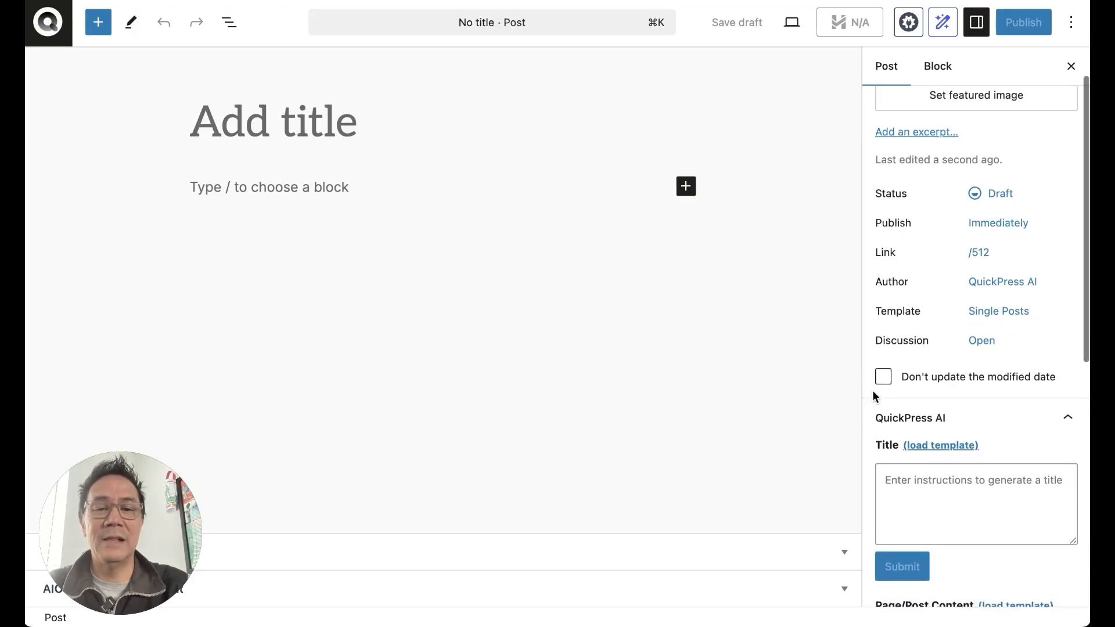
{"action": "scroll", "coordinate": [872, 390], "scroll_direction": "down", "scroll_amount": 6}
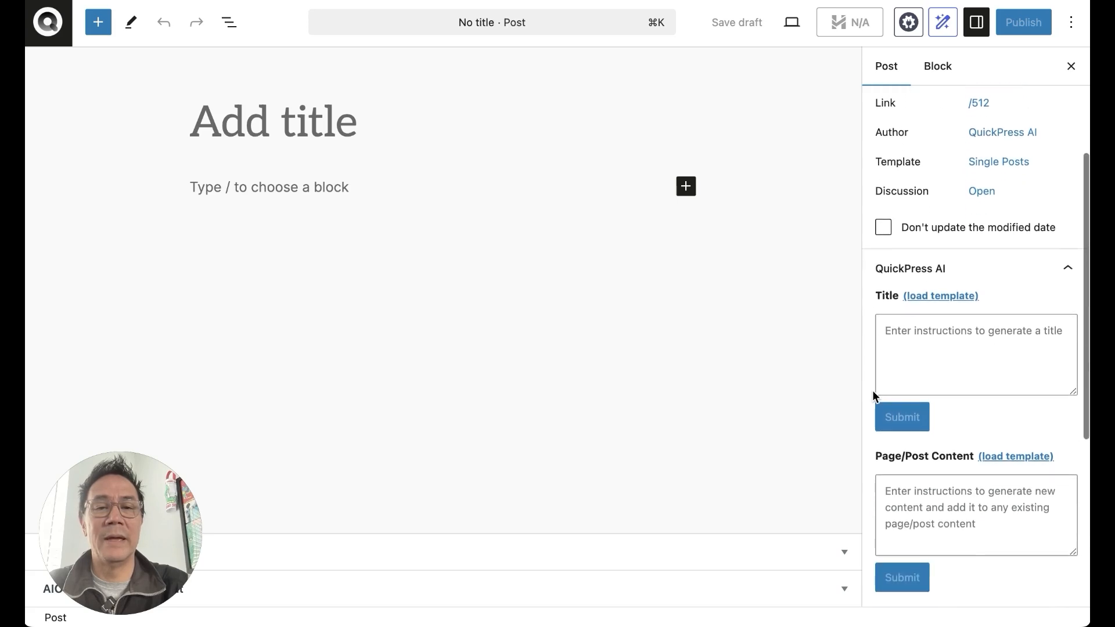
{"action": "scroll", "coordinate": [872, 391], "scroll_direction": "down", "scroll_amount": 3}
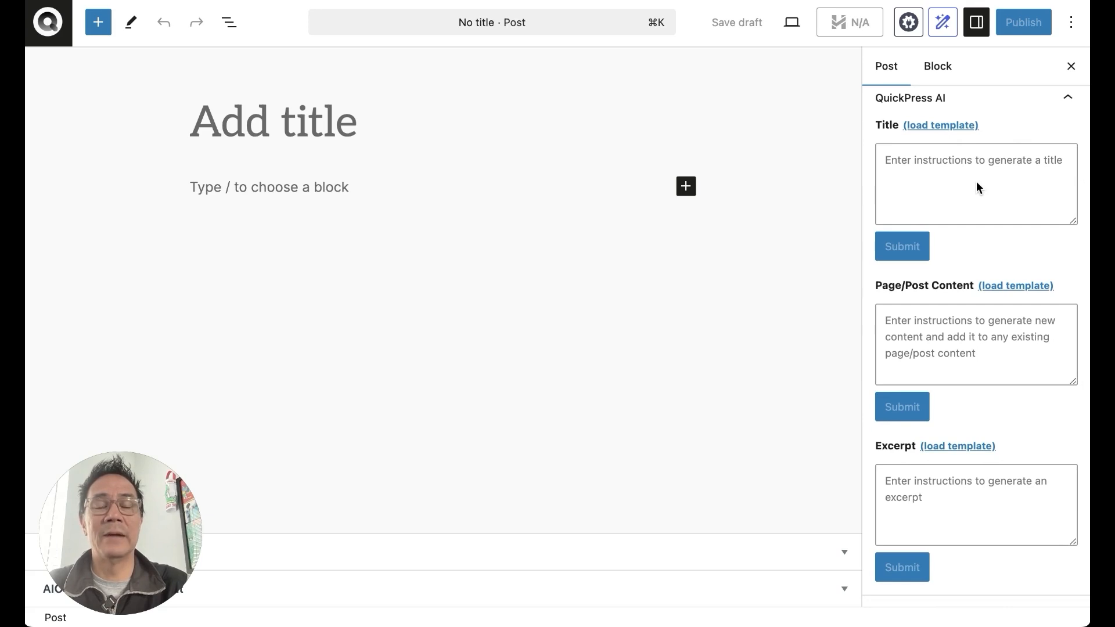
{"action": "left_click", "coordinate": [944, 125]}
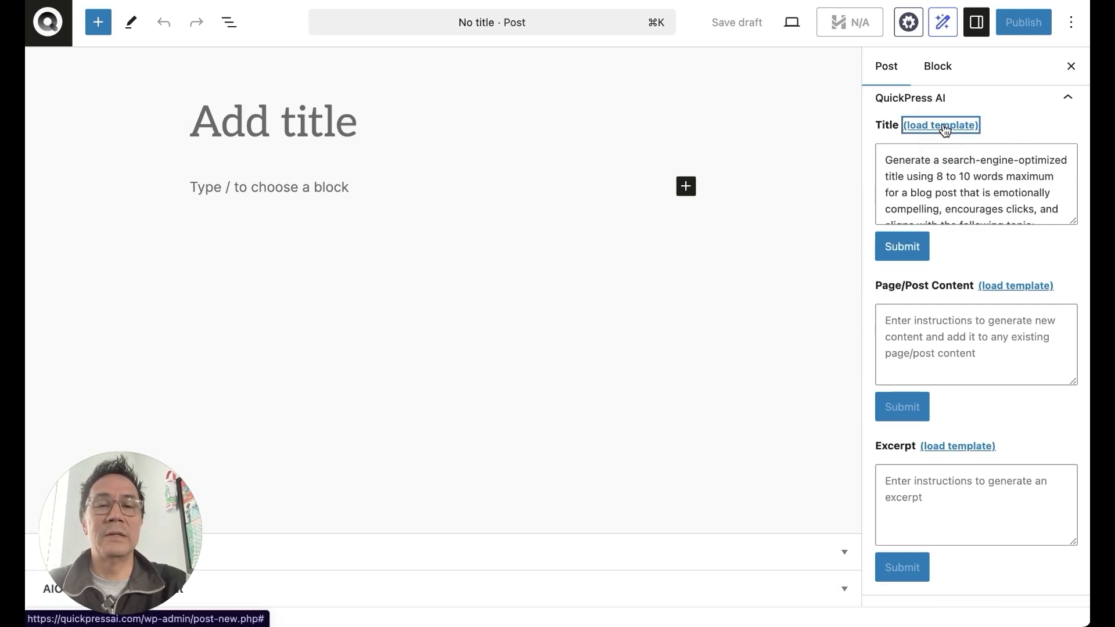
Step: Replace the topic placeholder in the title instructions with "ai content tips" and generate the title
{"action": "scroll", "coordinate": [953, 204], "scroll_direction": "down", "scroll_amount": 2}
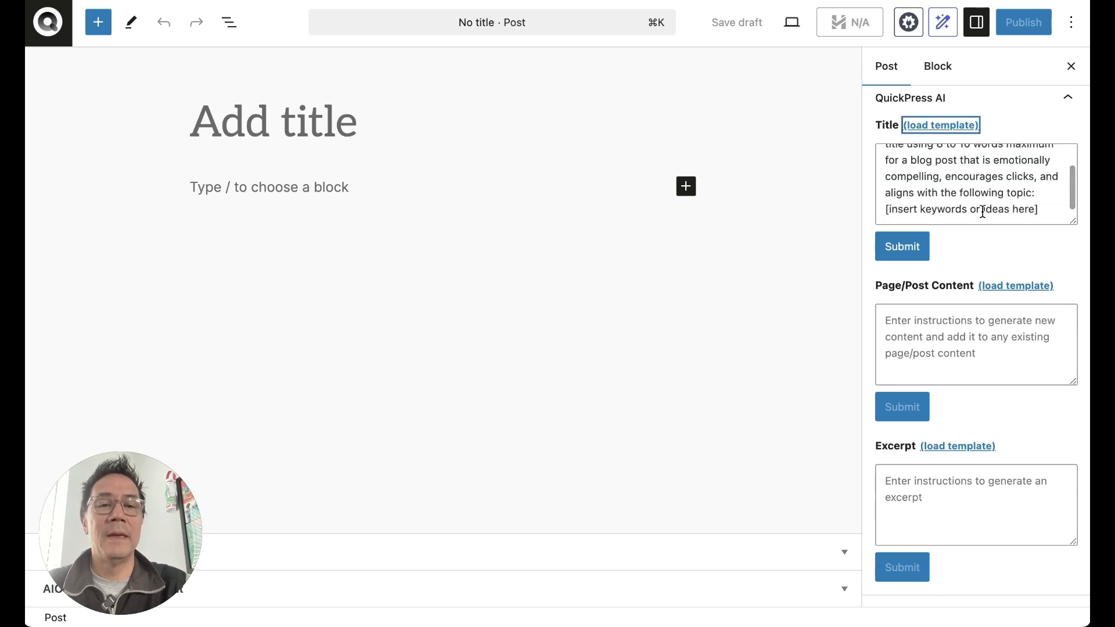
{"action": "left_click", "coordinate": [1045, 217]}
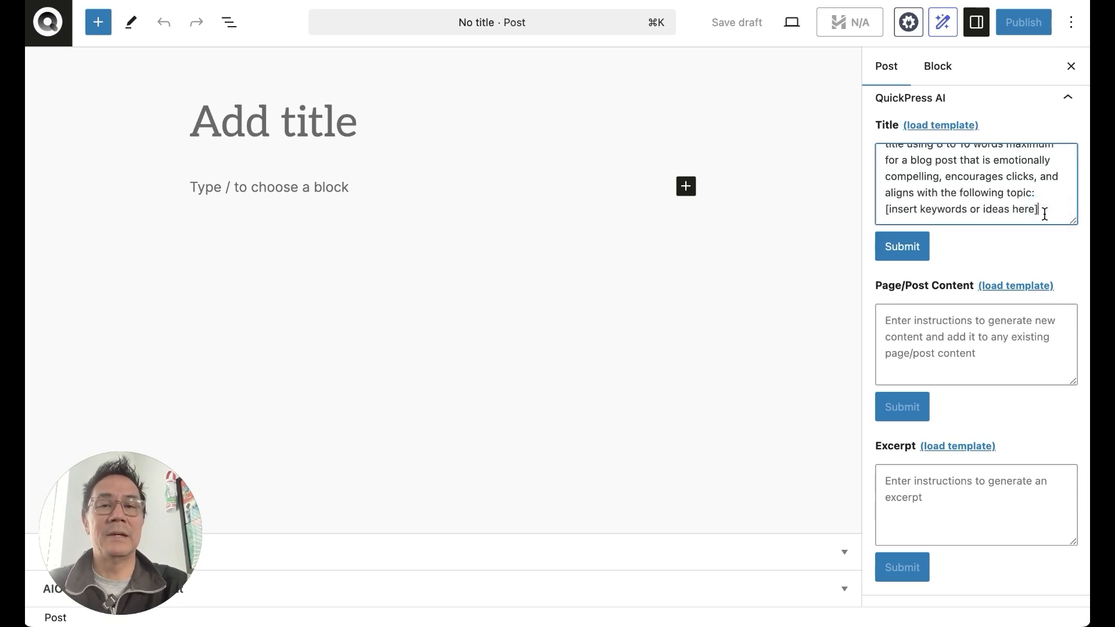
{"action": "key", "text": "shift+super+Left"}
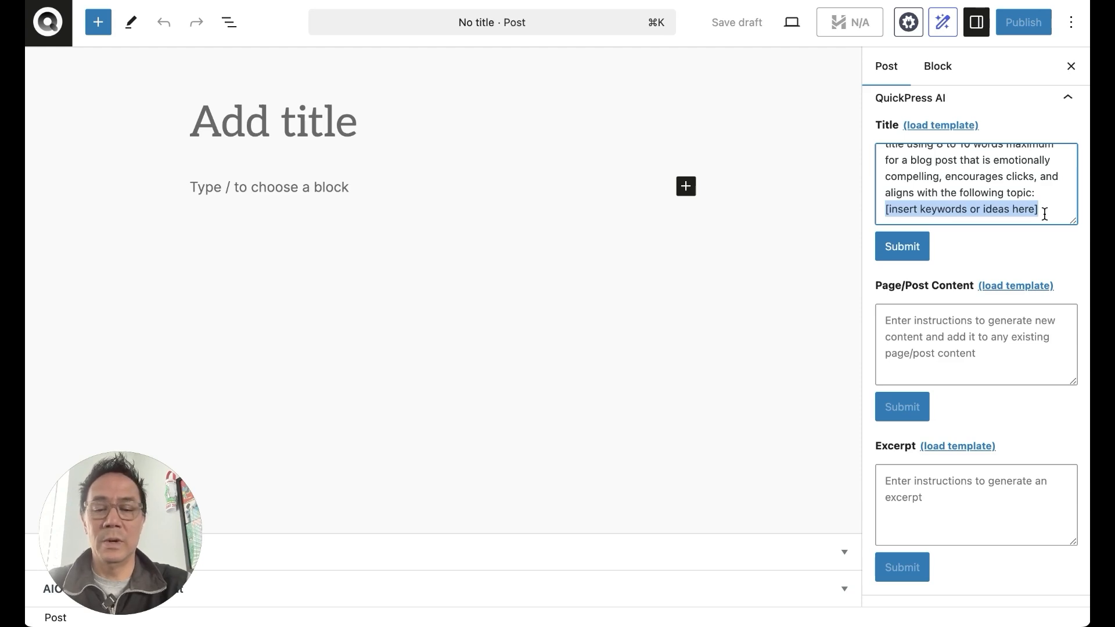
{"action": "type", "text": "ai con"}
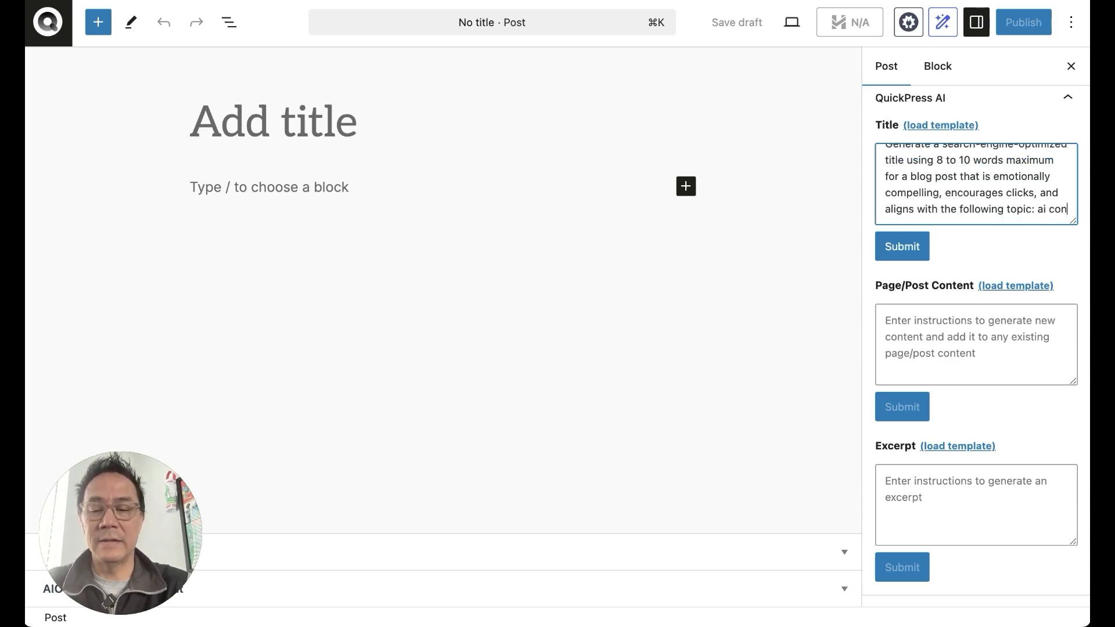
{"action": "type", "text": "tent tips"}
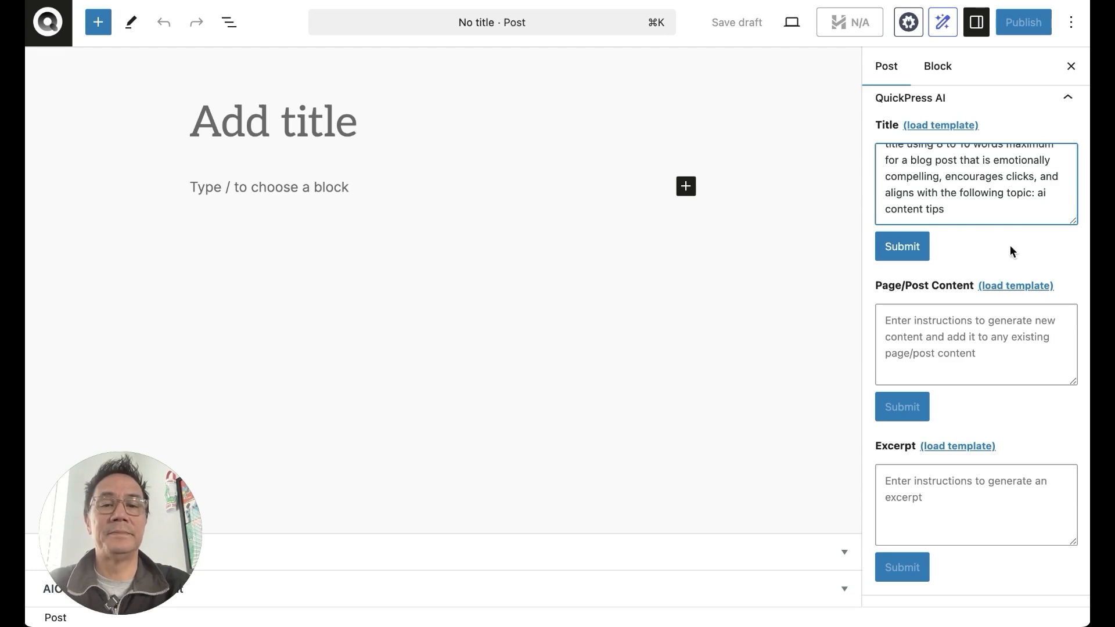
{"action": "left_click", "coordinate": [912, 247]}
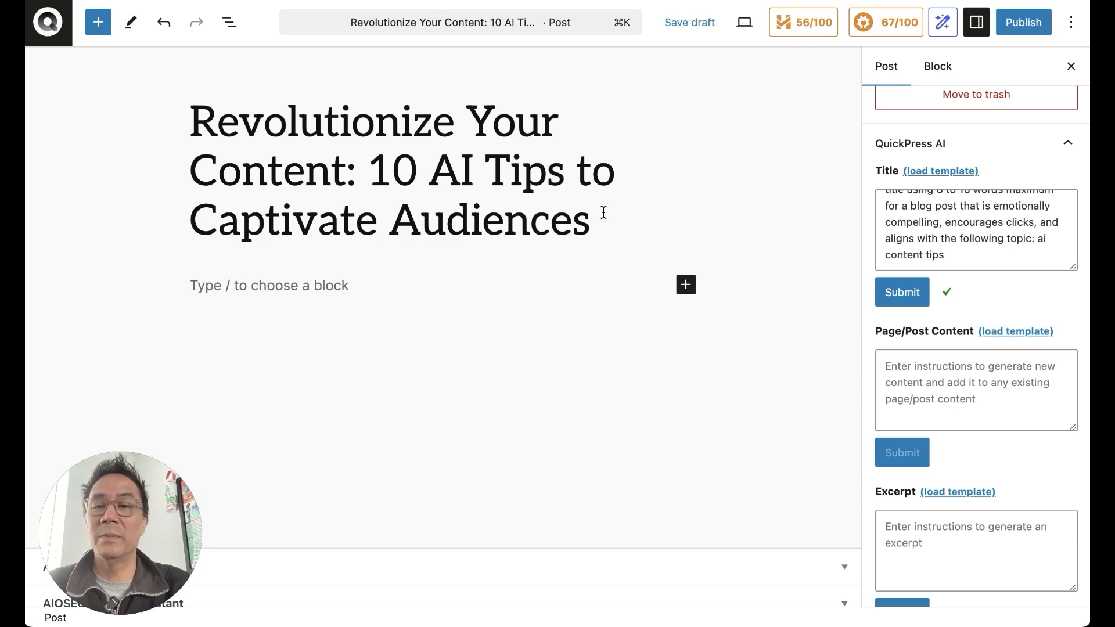
Step: Edit the generated post title to read "10 AI Content Tips to Captivate Audiences"
{"action": "left_click", "coordinate": [375, 167]}
{"action": "left_click", "coordinate": [167, 95]}
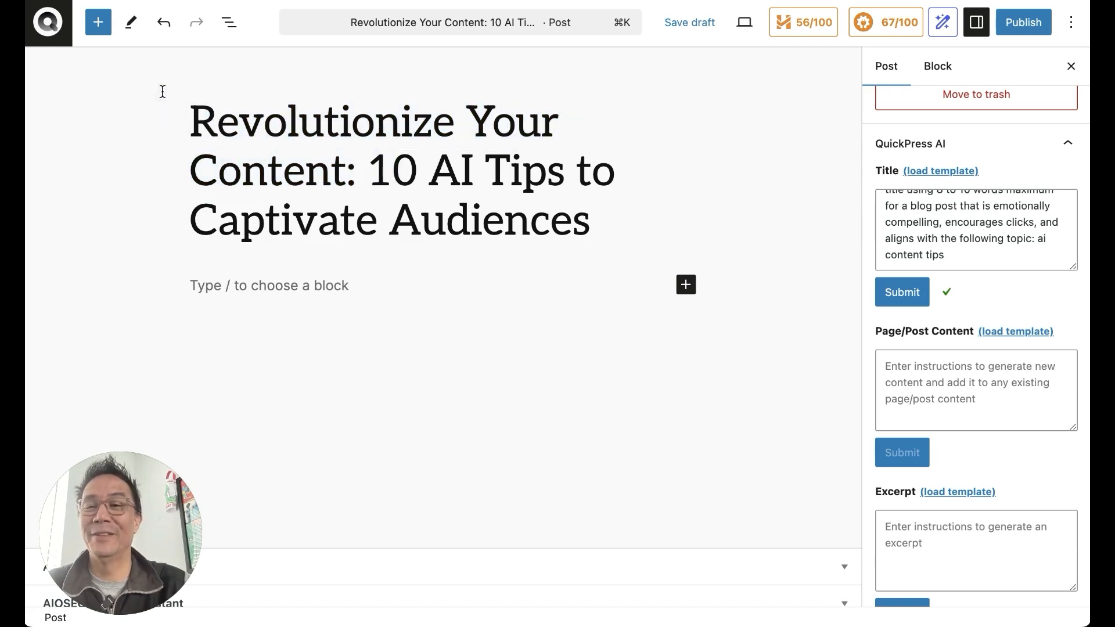
{"action": "left_click_drag", "start_coordinate": [372, 170], "coordinate": [197, 128]}
{"action": "key", "text": "BackSpace"}
{"action": "left_click", "coordinate": [312, 134]}
{"action": "type", "text": "Content"}
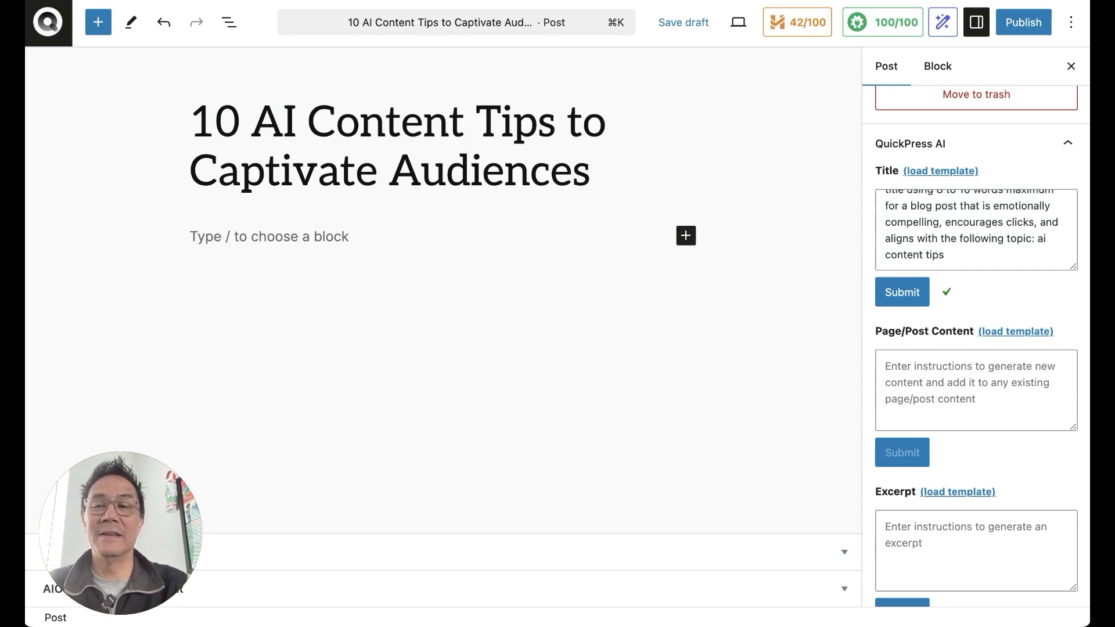
Step: Copy the full post title "10 AI Content Tips to Captivate Audiences"
{"action": "left_click", "coordinate": [261, 119]}
{"action": "left_click_drag", "start_coordinate": [262, 119], "coordinate": [551, 121]}
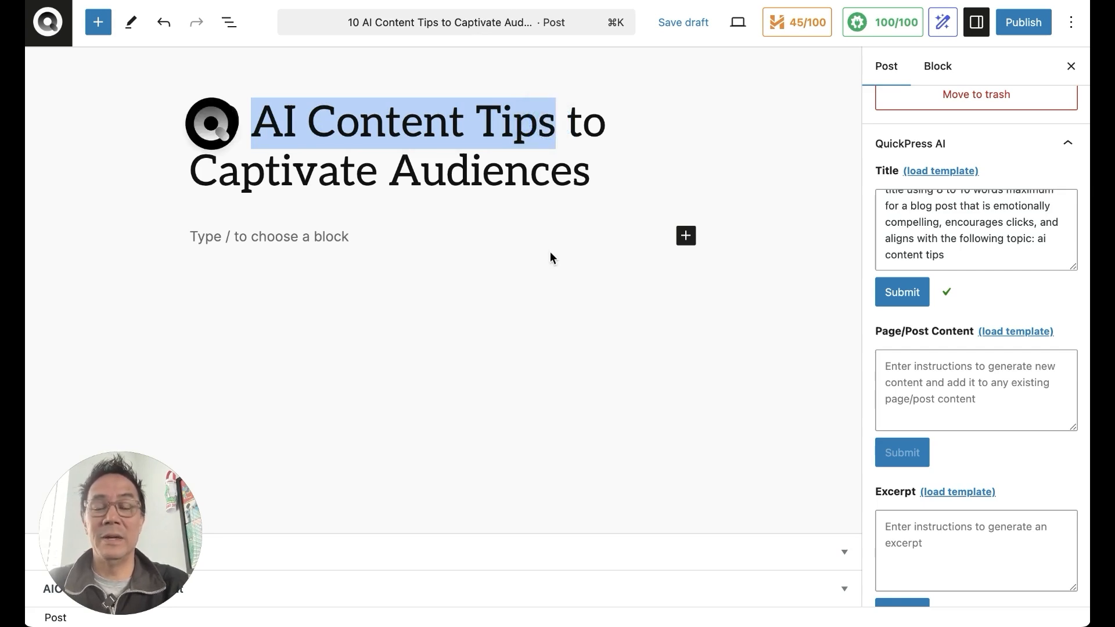
{"action": "left_click", "coordinate": [590, 166]}
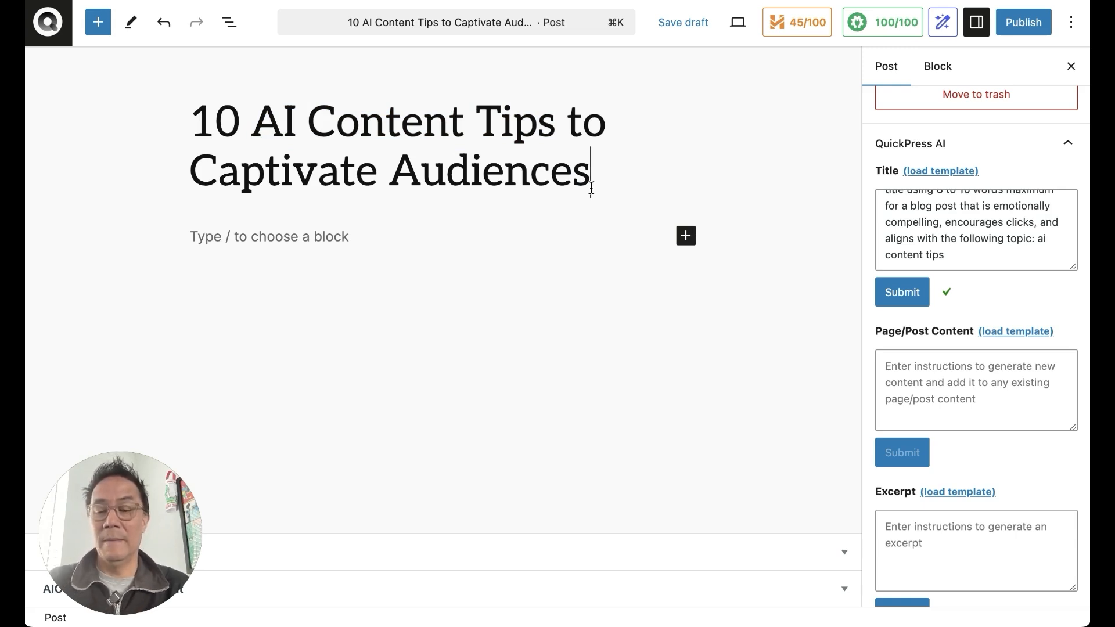
{"action": "key", "text": "super+a"}
{"action": "key", "text": "super+c"}
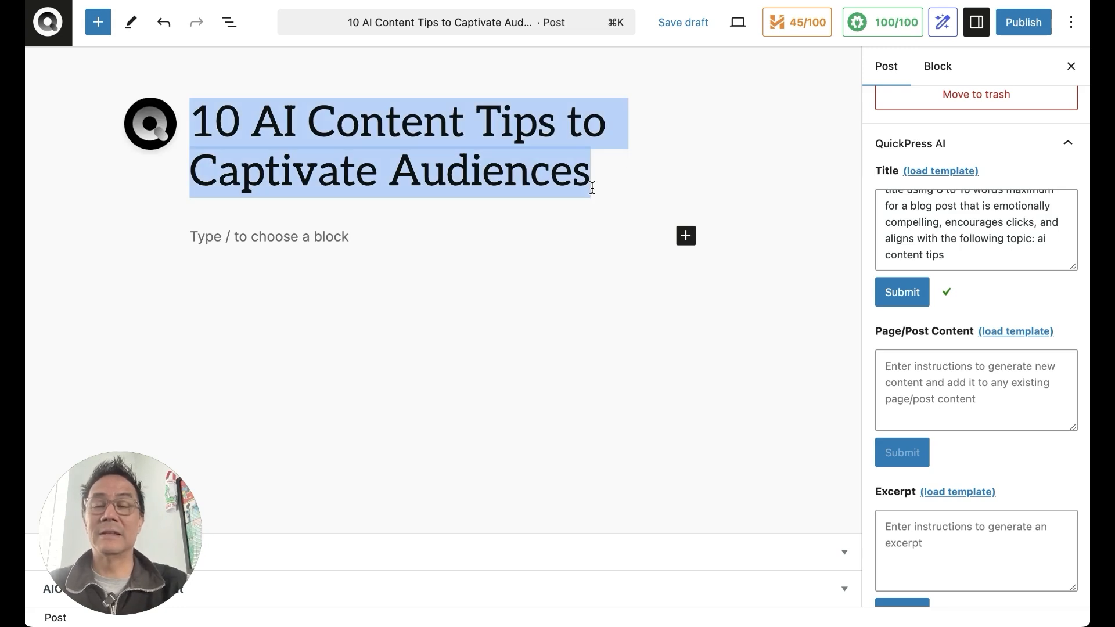
{"action": "left_click", "coordinate": [677, 164]}
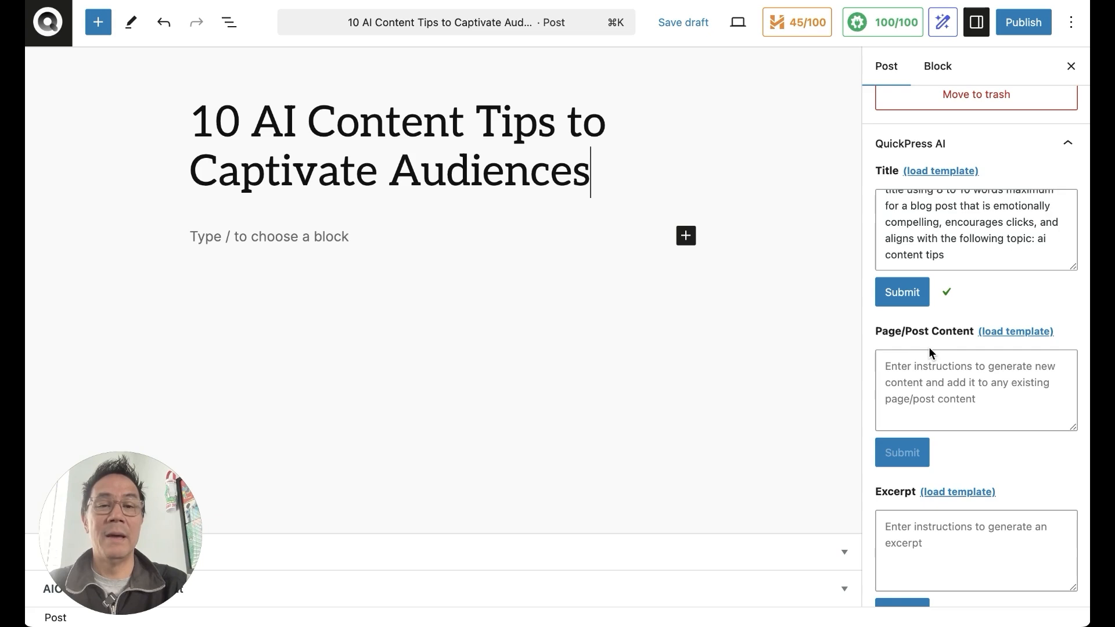
Step: Load the page/post content template and replace its "[Insert Topic]" placeholder with the copied post title
{"action": "left_click", "coordinate": [998, 333]}
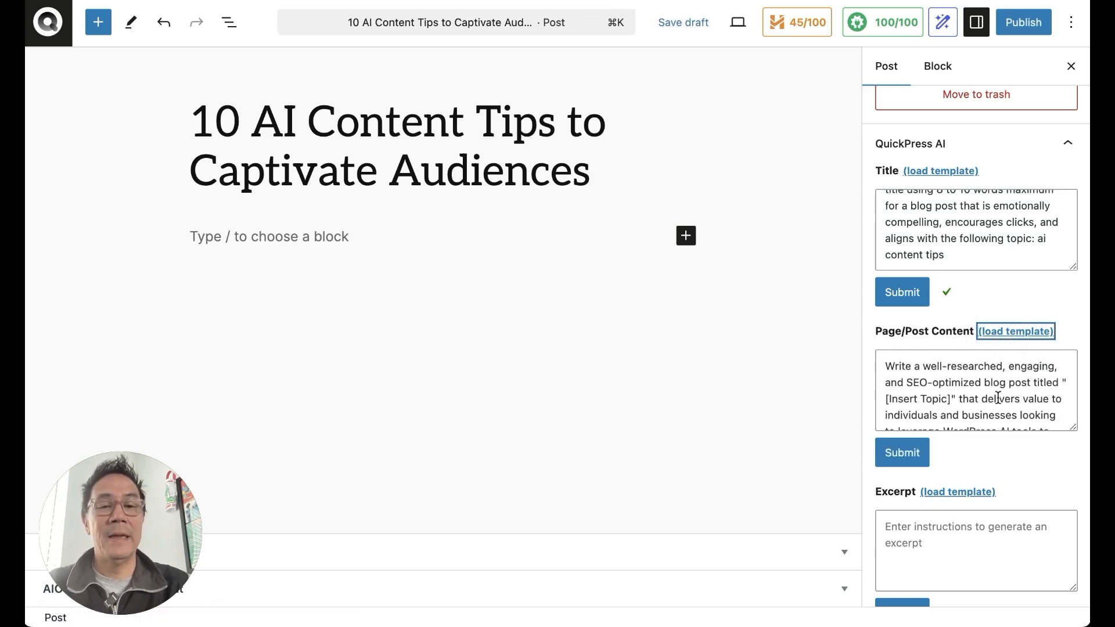
{"action": "left_click", "coordinate": [950, 399]}
{"action": "left_click_drag", "start_coordinate": [951, 399], "coordinate": [885, 399]}
{"action": "key", "text": "super+v"}
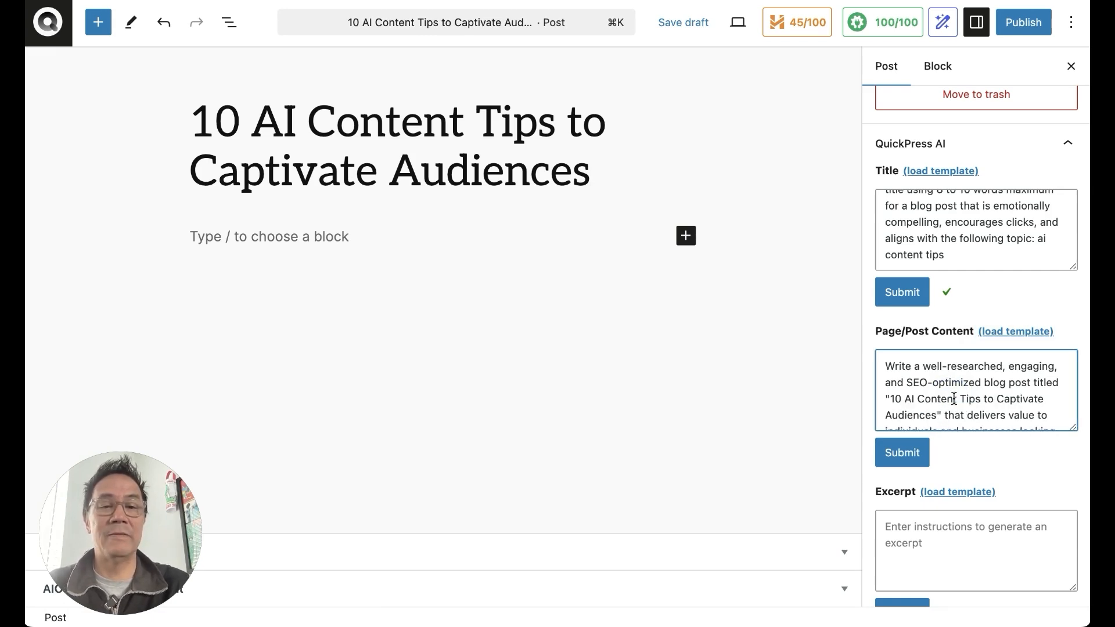
Step: Replace "[Insert Keywords]" in the content instructions with "ai content tips" and generate the post content
{"action": "scroll", "coordinate": [963, 407], "scroll_direction": "down", "scroll_amount": 5}
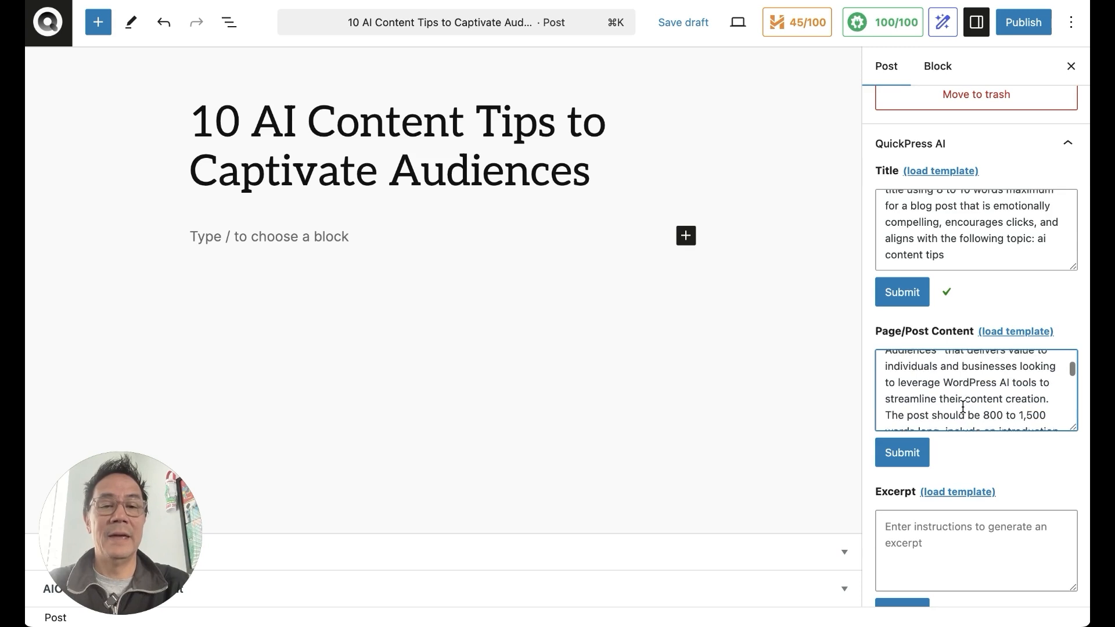
{"action": "scroll", "coordinate": [963, 406], "scroll_direction": "down", "scroll_amount": 2}
{"action": "left_click", "coordinate": [939, 401]}
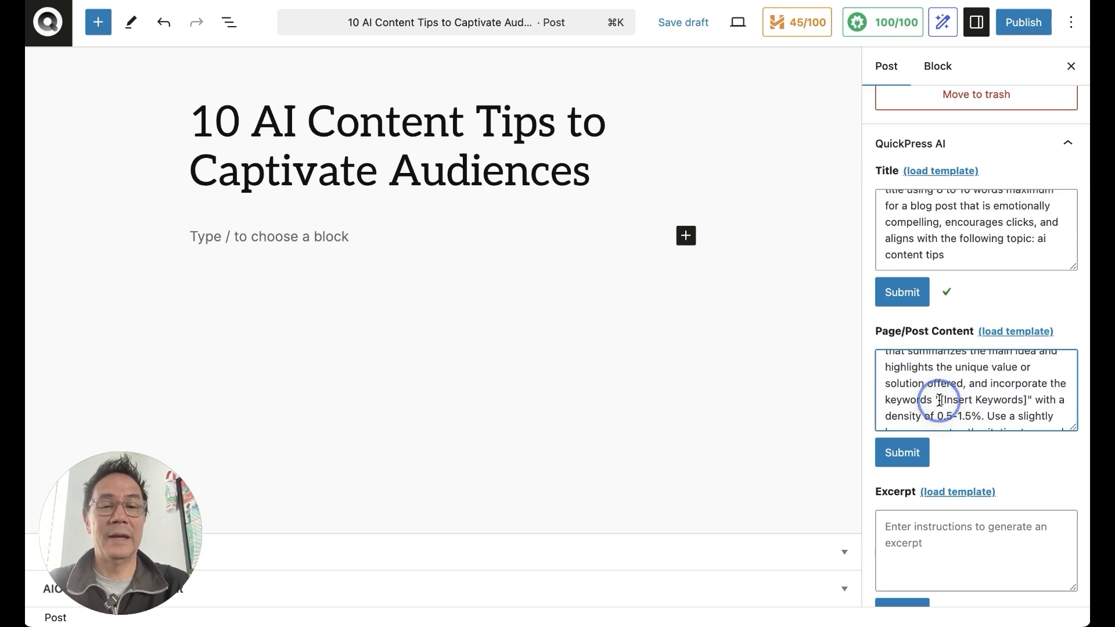
{"action": "left_click", "coordinate": [1027, 400], "text": "shift"}
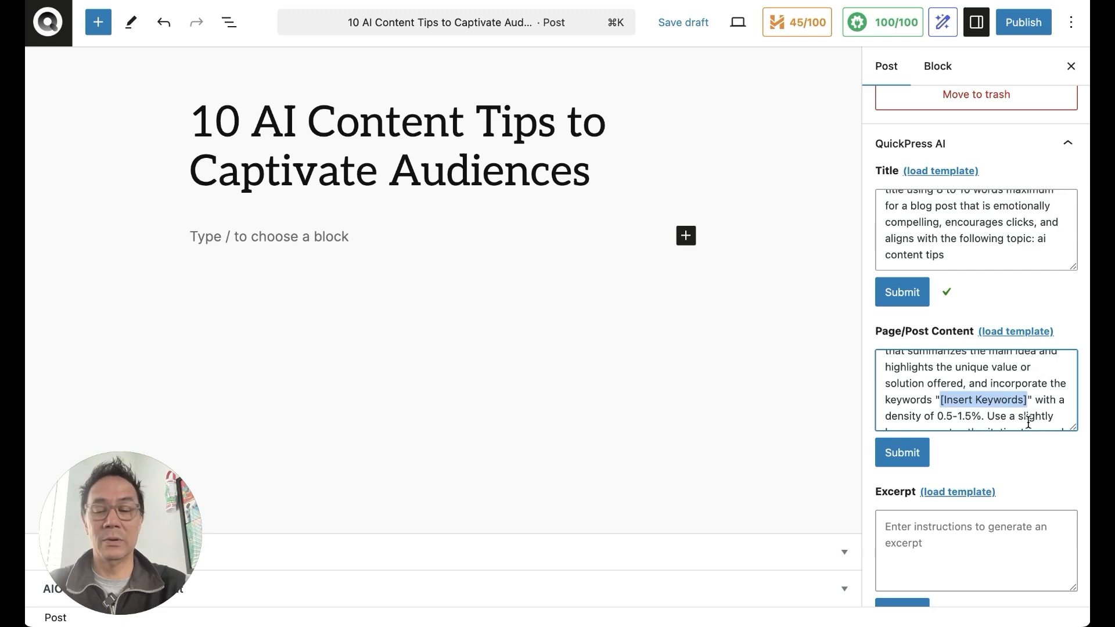
{"action": "type", "text": "ai content"}
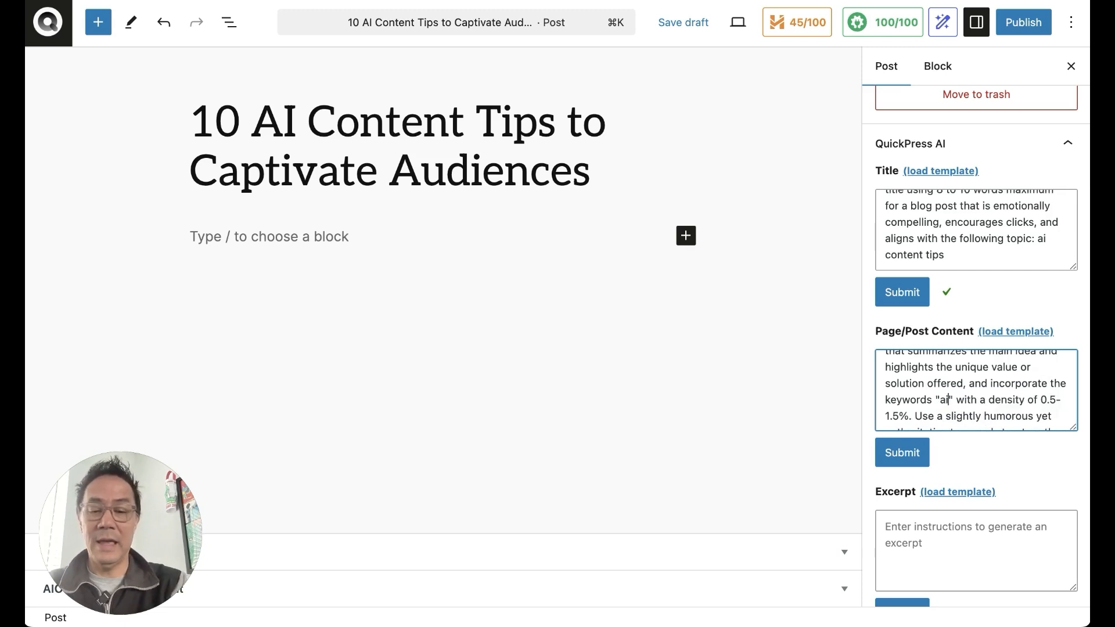
{"action": "type", "text": " tips"}
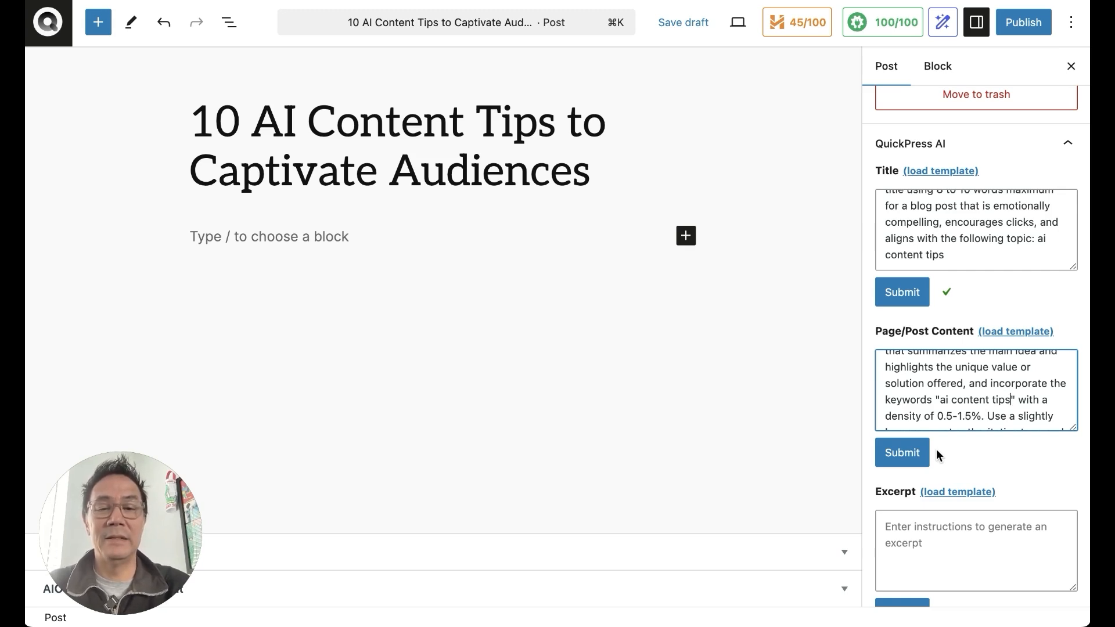
{"action": "left_click", "coordinate": [908, 454]}
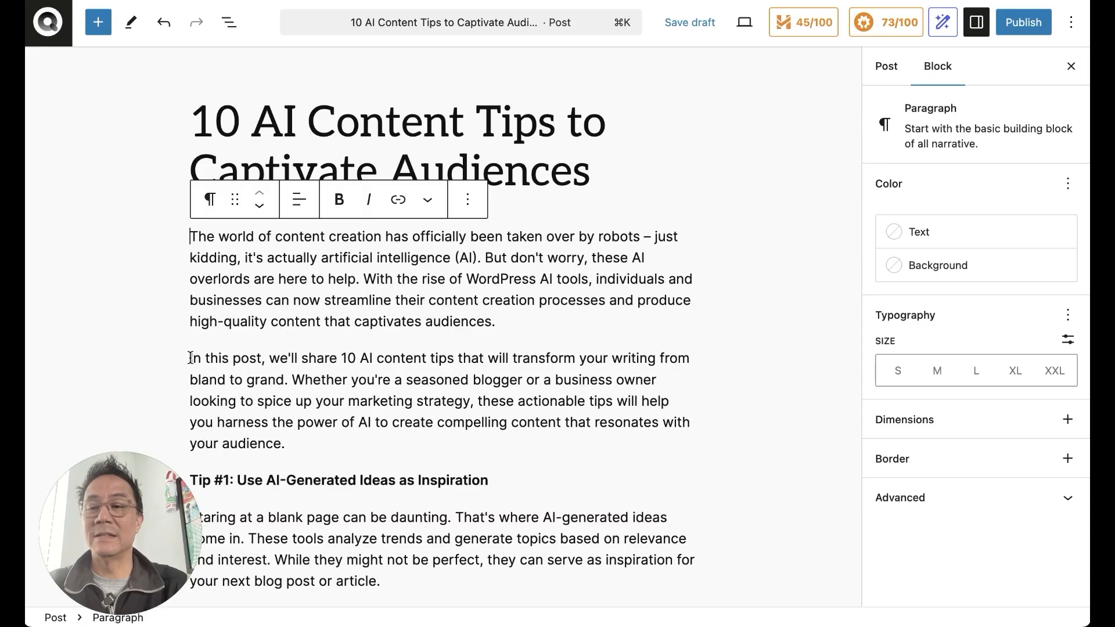
Step: Refine the second paragraph's first sentence inline with the instruction "Please update this sentence to be more clear"
{"action": "left_click_drag", "start_coordinate": [191, 357], "coordinate": [288, 385]}
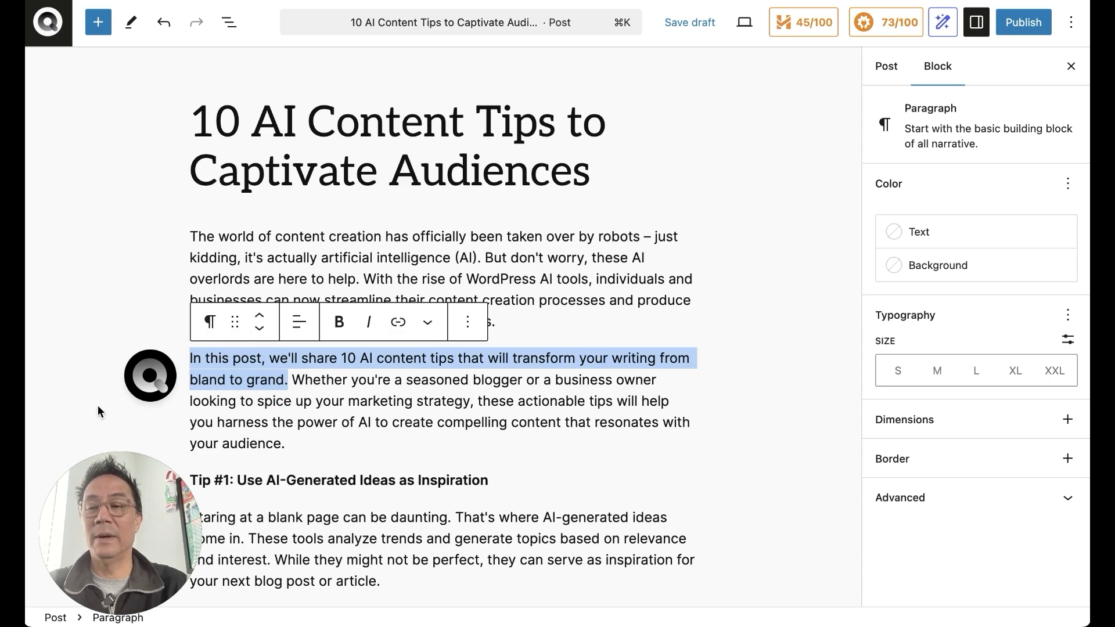
{"action": "left_click", "coordinate": [145, 379]}
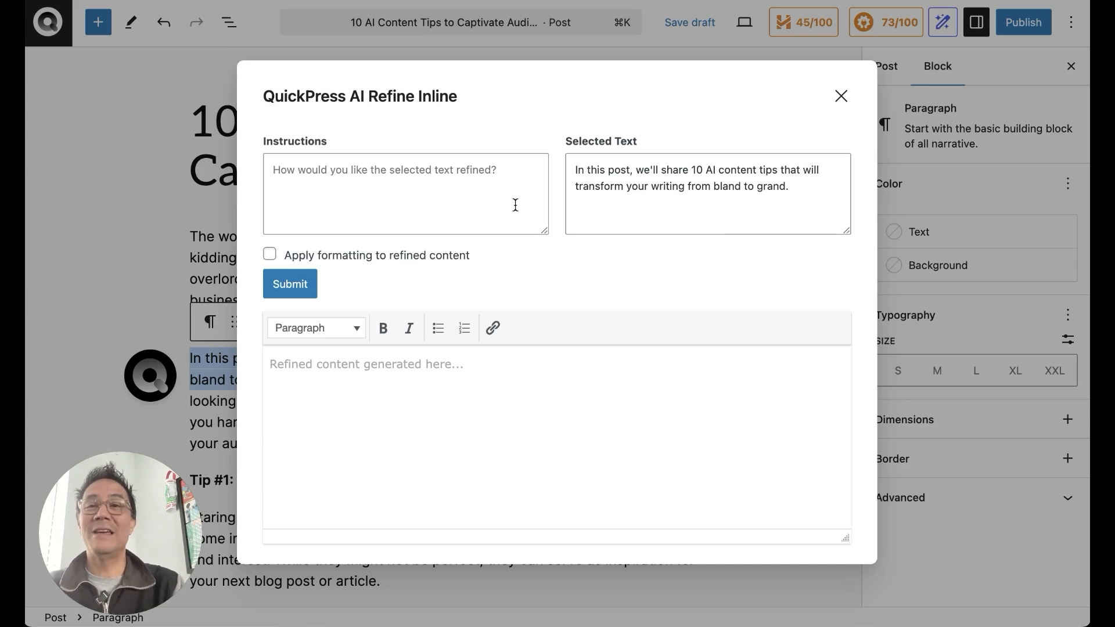
{"action": "left_click", "coordinate": [448, 187]}
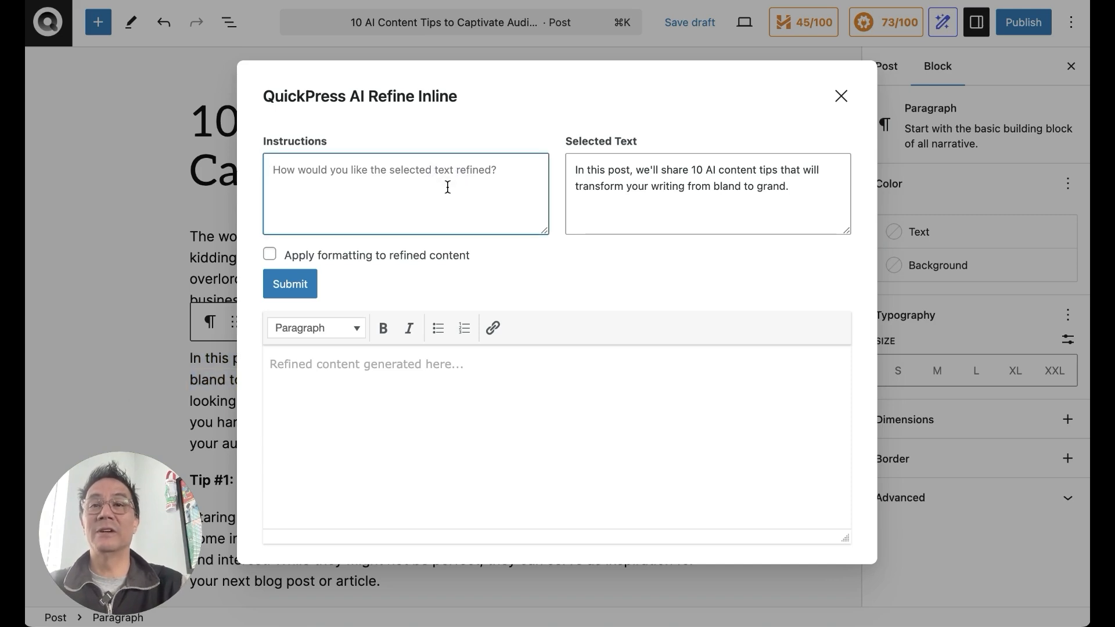
{"action": "type", "text": "P"}
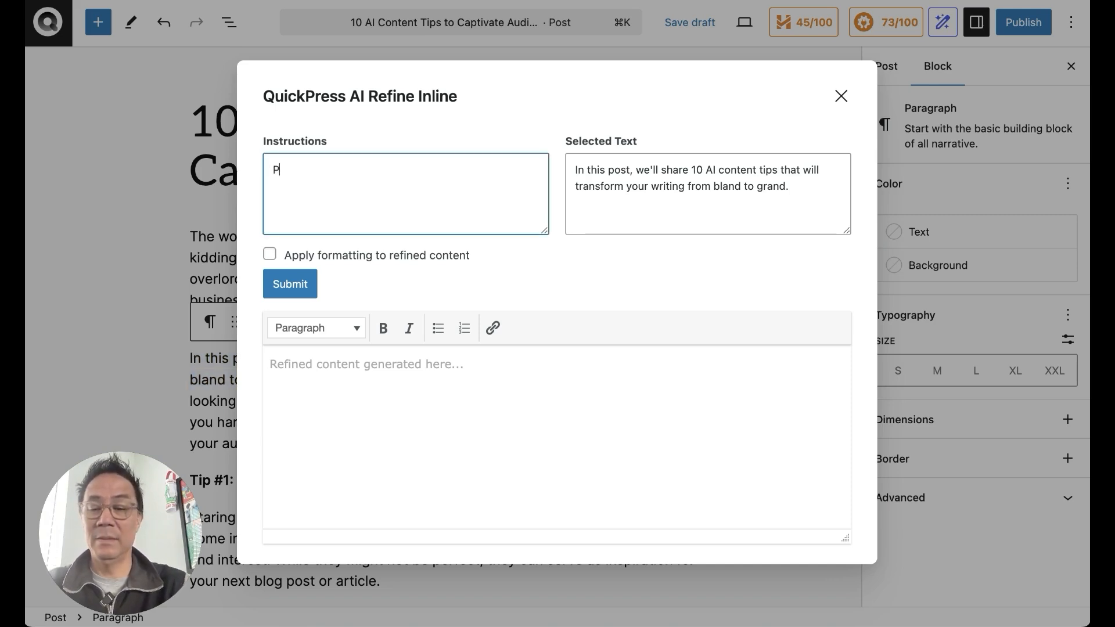
{"action": "type", "text": "lease update "}
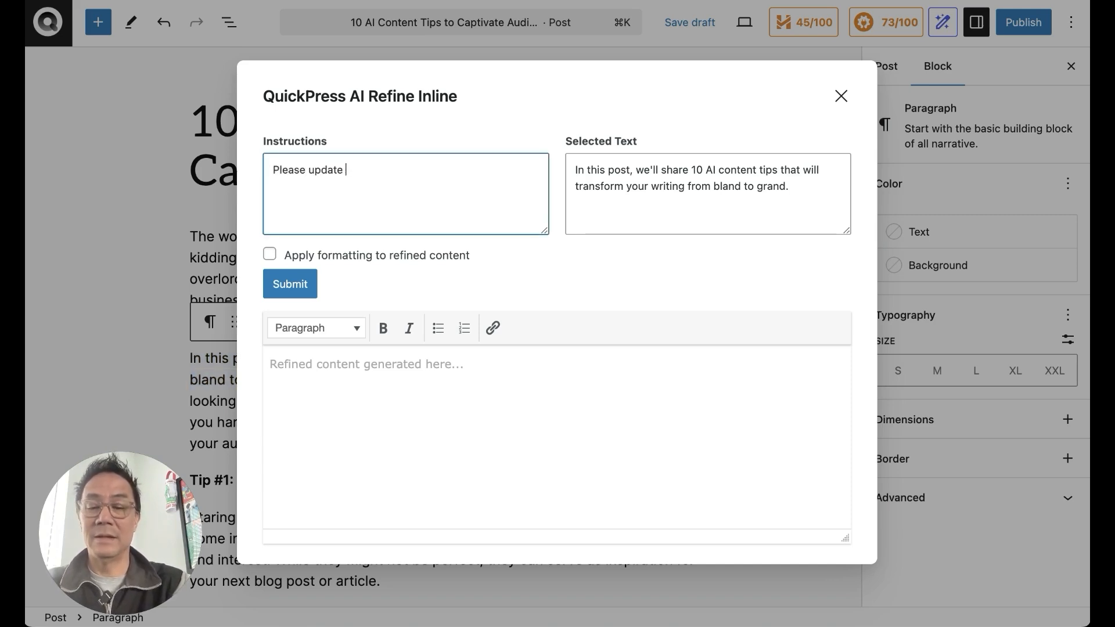
{"action": "type", "text": "this senten"}
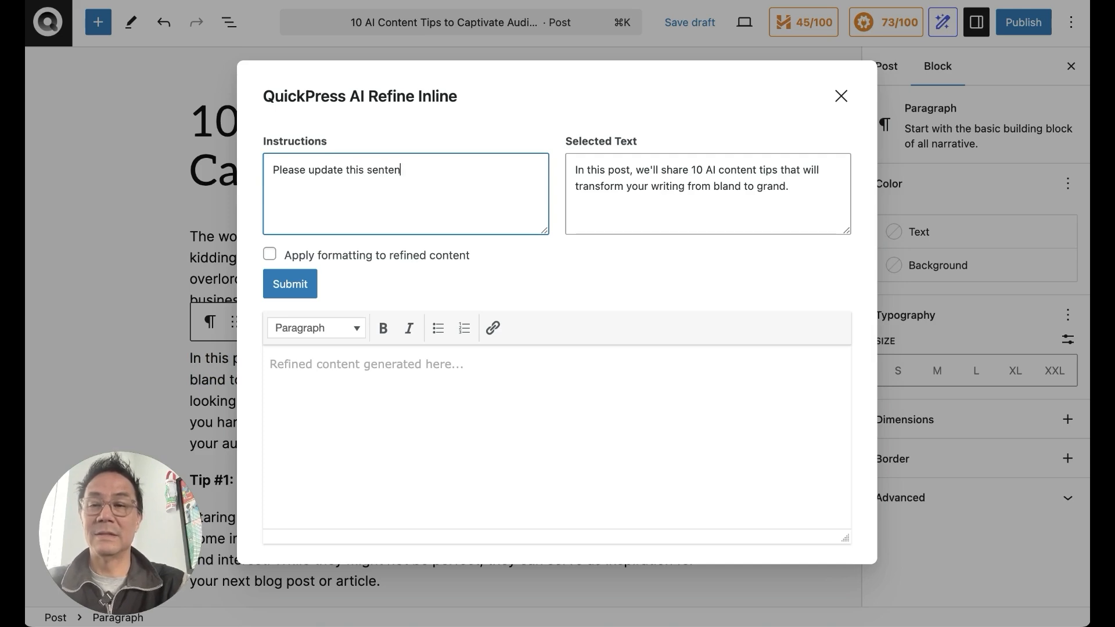
{"action": "type", "text": "ce to be"}
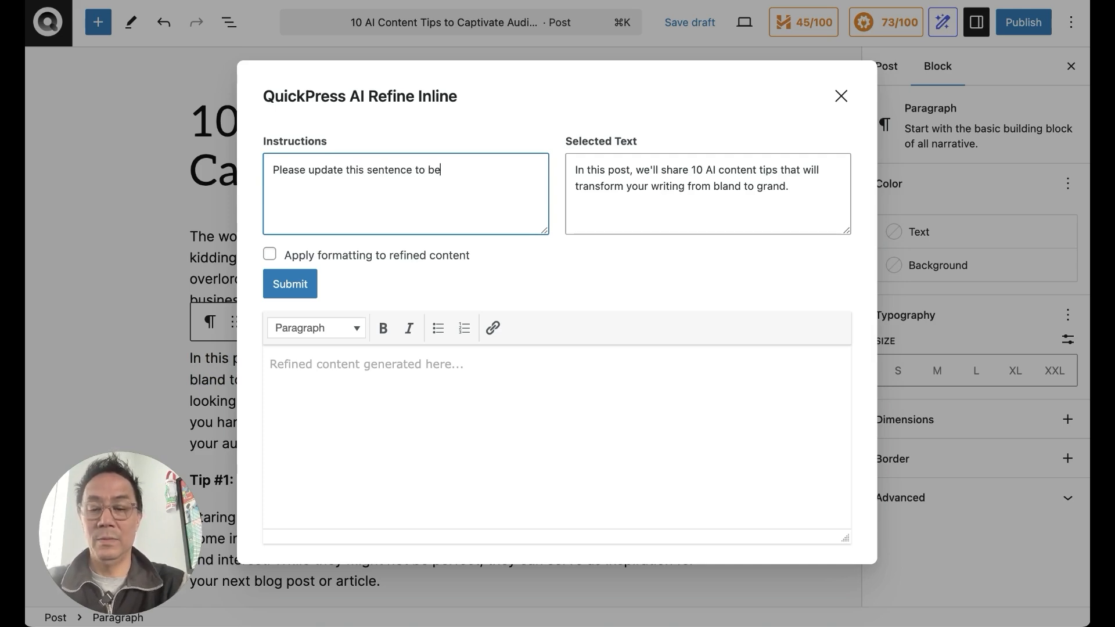
{"action": "type", "text": " more clear"}
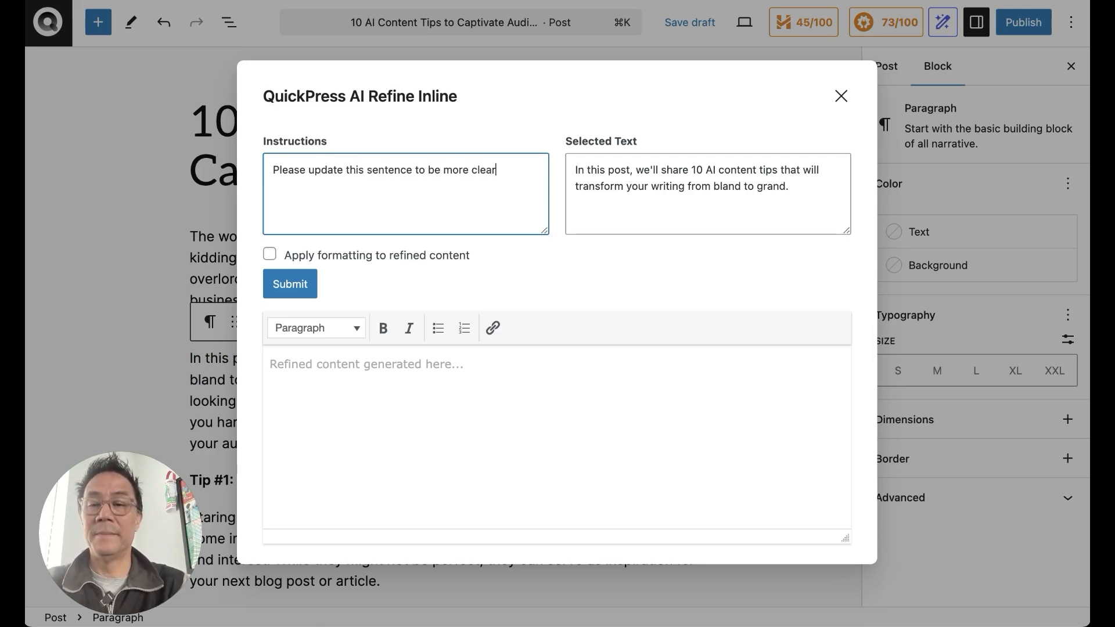
{"action": "left_click", "coordinate": [274, 286]}
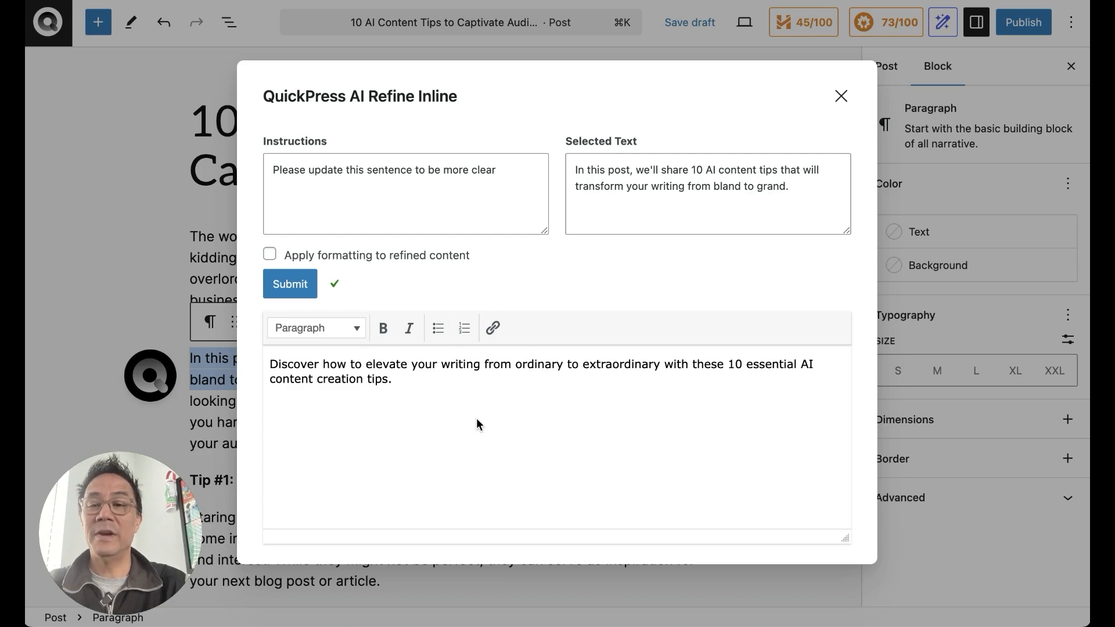
Step: Copy the refined sentence and replace the second paragraph's selected first sentence with it
{"action": "left_click", "coordinate": [430, 383]}
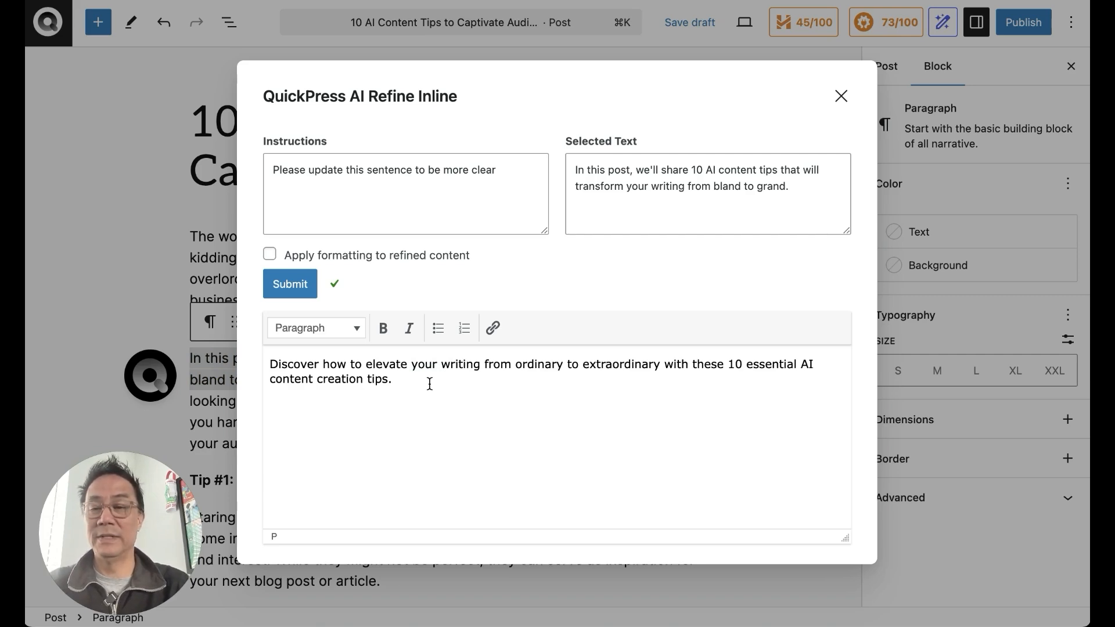
{"action": "key", "text": "super+a"}
{"action": "key", "text": "super+c"}
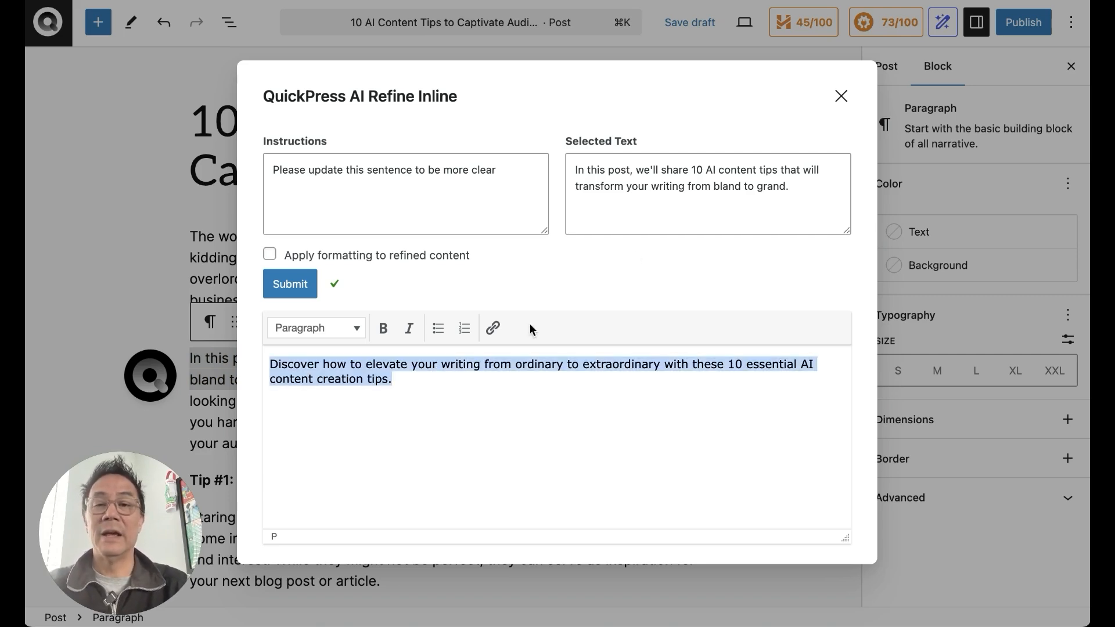
{"action": "left_click", "coordinate": [841, 96]}
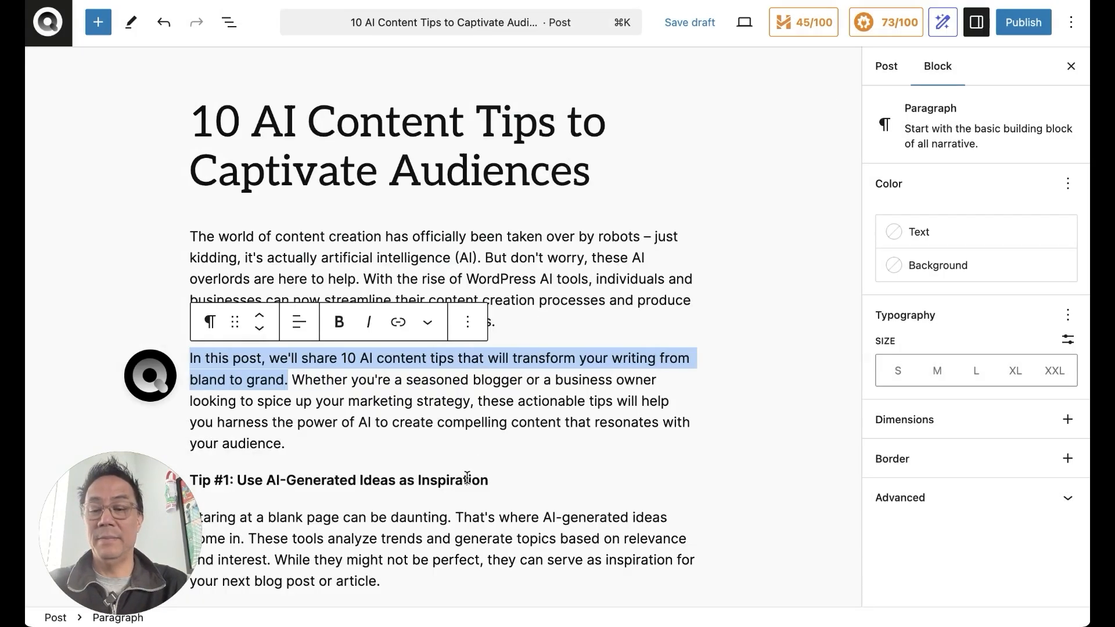
{"action": "key", "text": "super+v"}
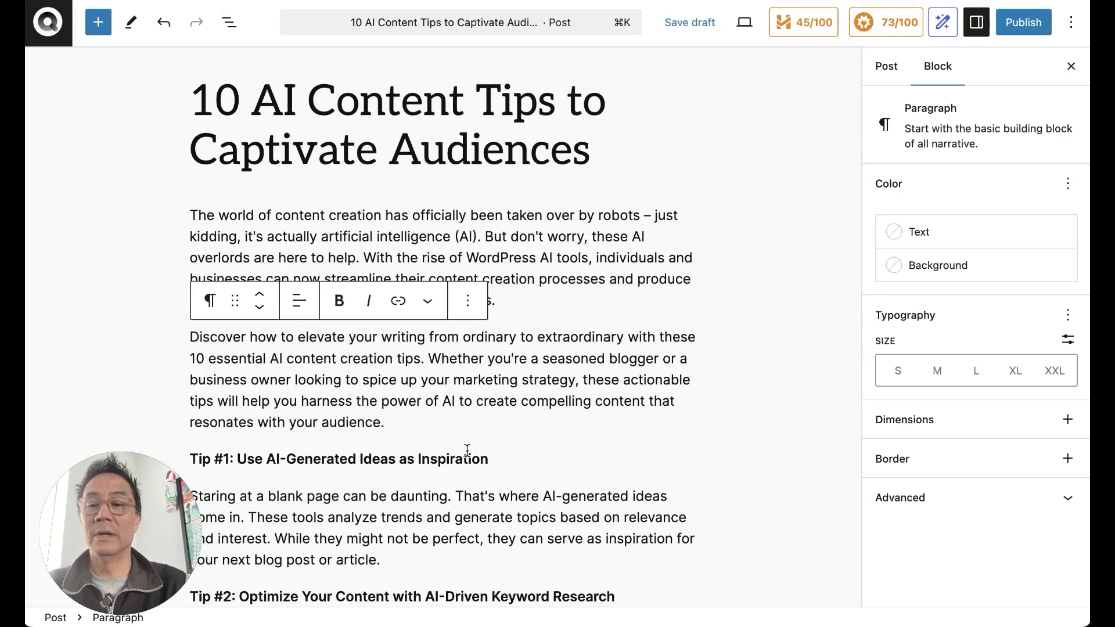
Step: Refine the paragraph under Tip #1 inline with the instruction "Please provide more details" and formatting applied to the refined content
{"action": "scroll", "coordinate": [467, 450], "scroll_direction": "down", "scroll_amount": 5}
{"action": "left_click", "coordinate": [398, 320]}
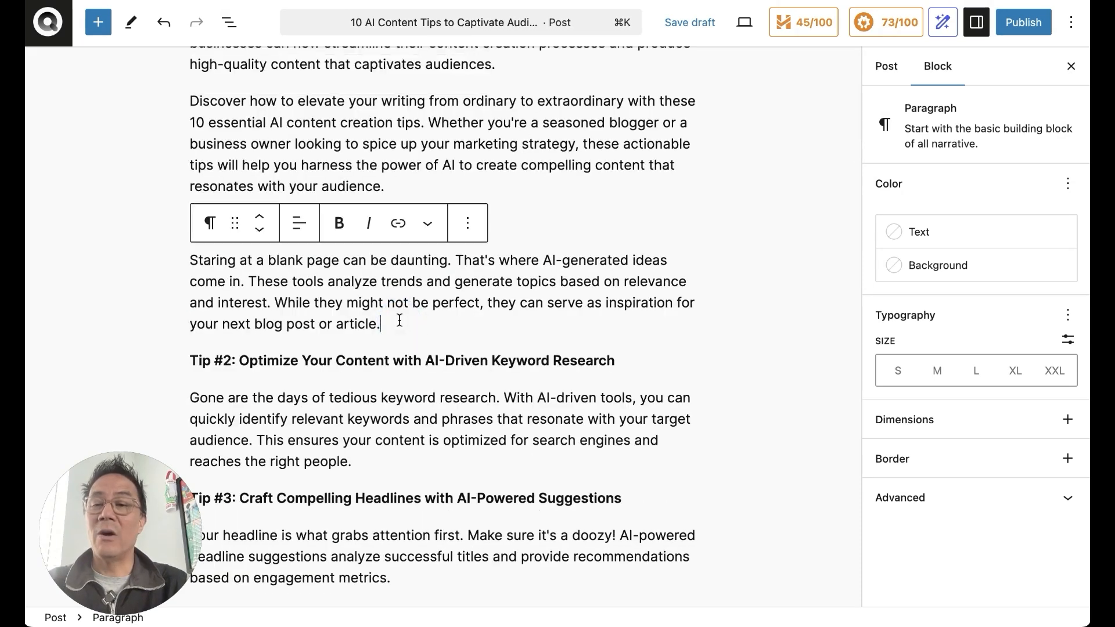
{"action": "left_click", "coordinate": [192, 260], "text": "shift"}
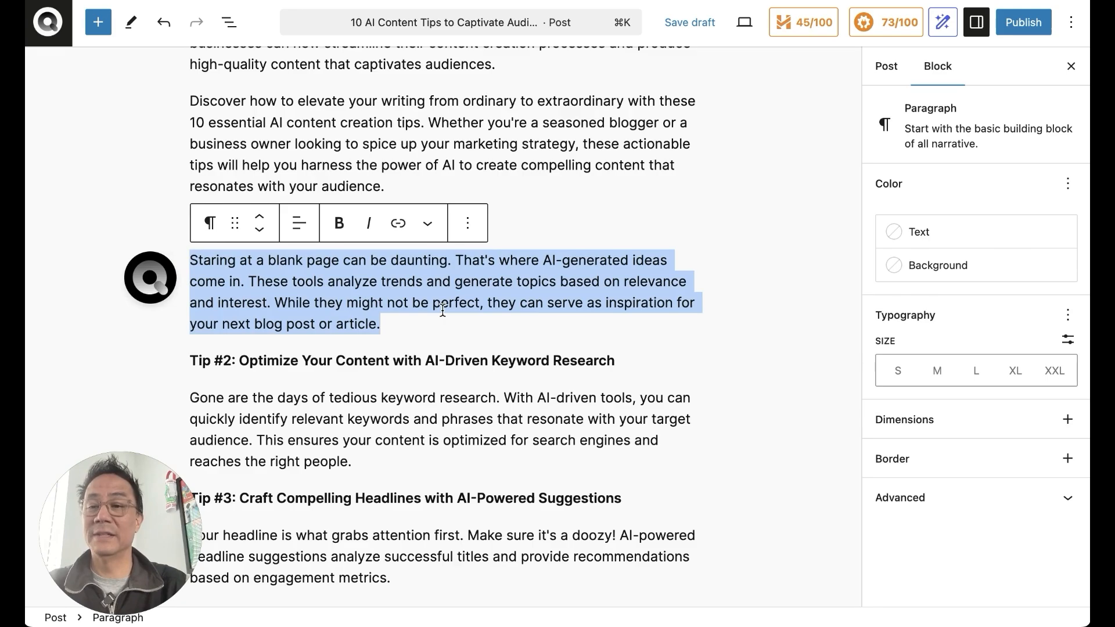
{"action": "left_click", "coordinate": [150, 277]}
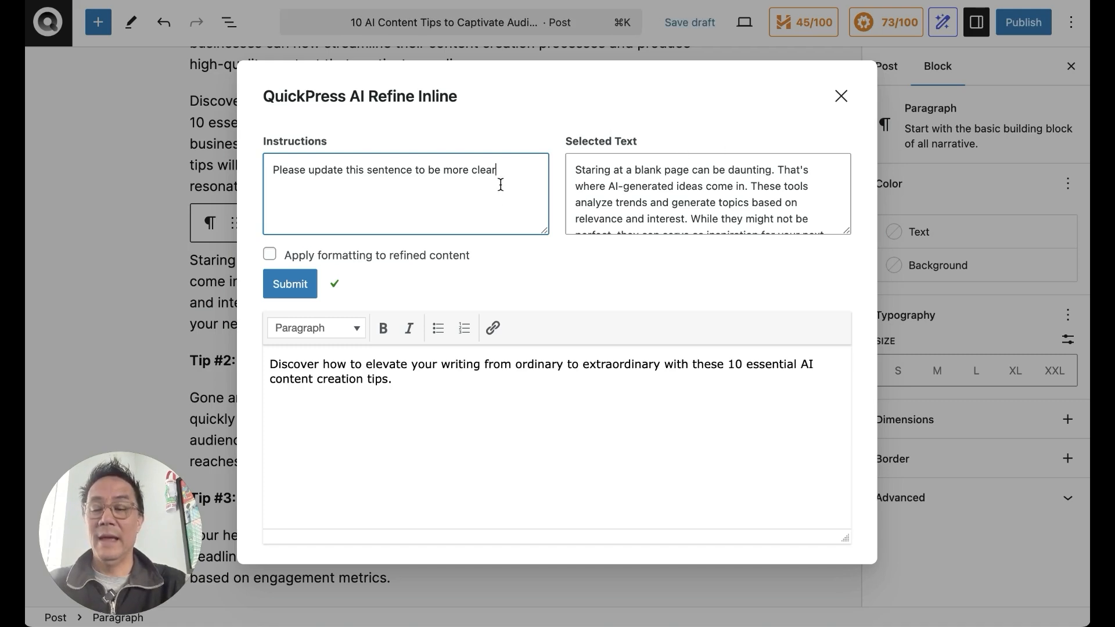
{"action": "left_click_drag", "start_coordinate": [500, 185], "coordinate": [309, 172]}
{"action": "type", "text": "prov"}
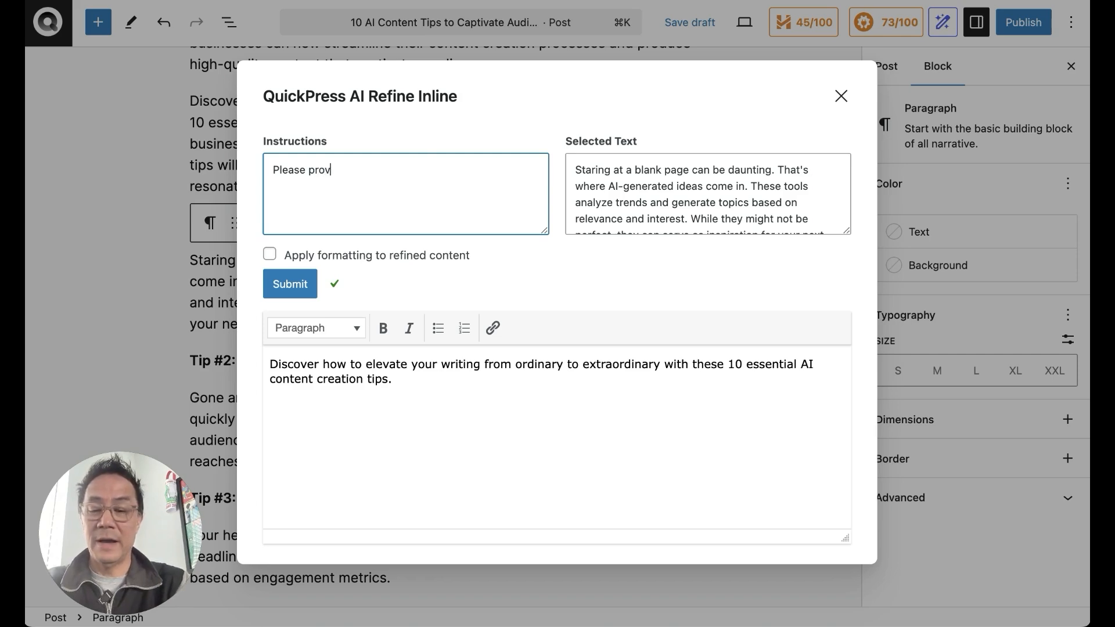
{"action": "type", "text": "ide more details"}
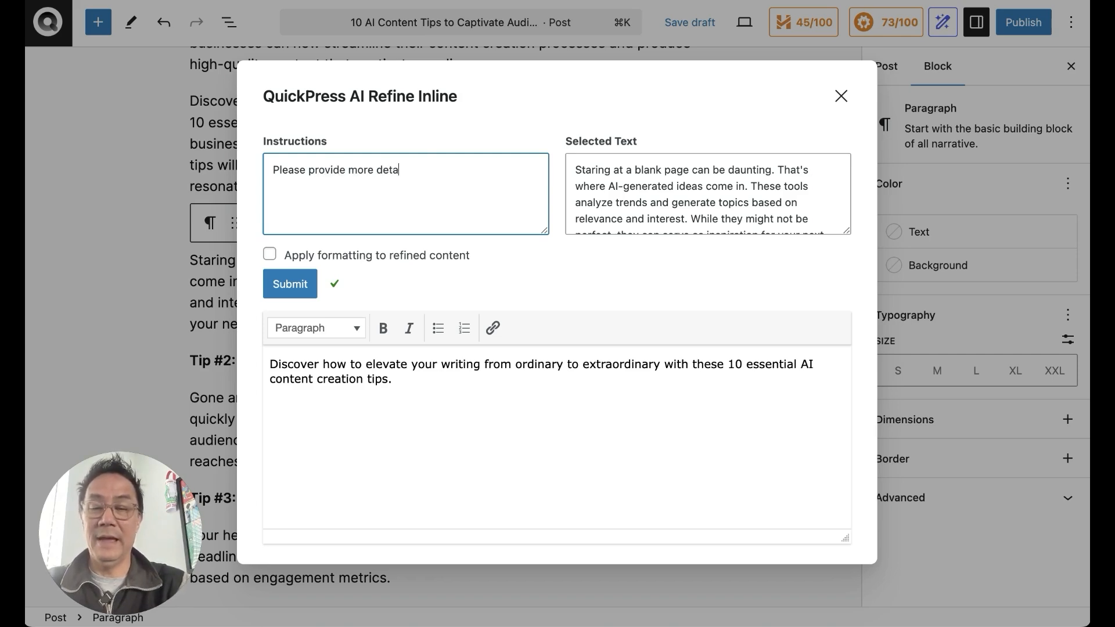
{"action": "left_click", "coordinate": [270, 256]}
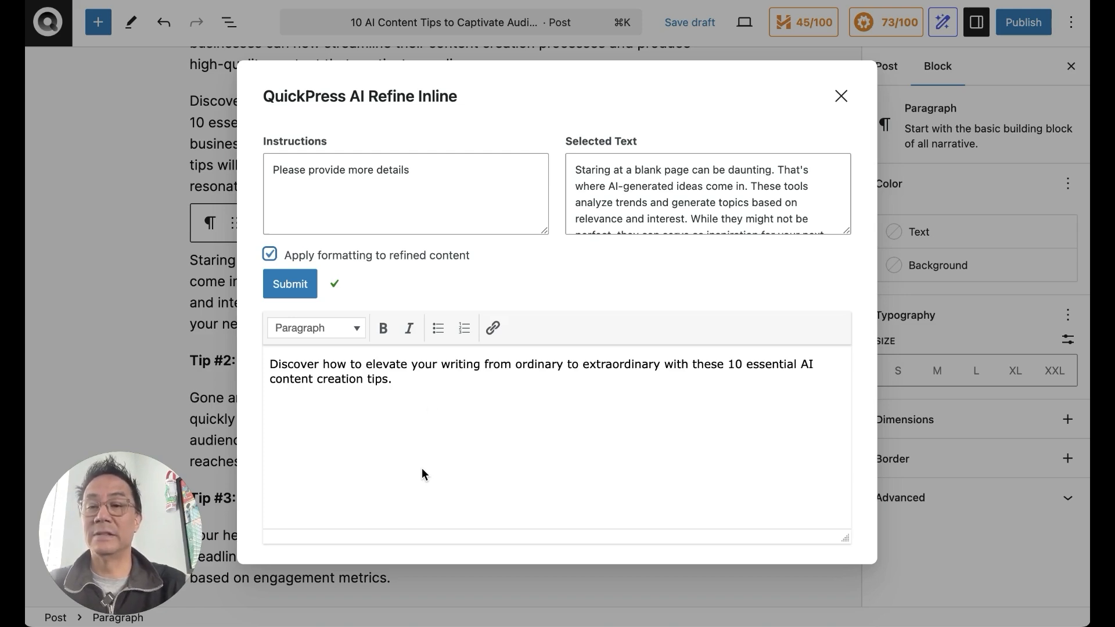
{"action": "left_click", "coordinate": [286, 290]}
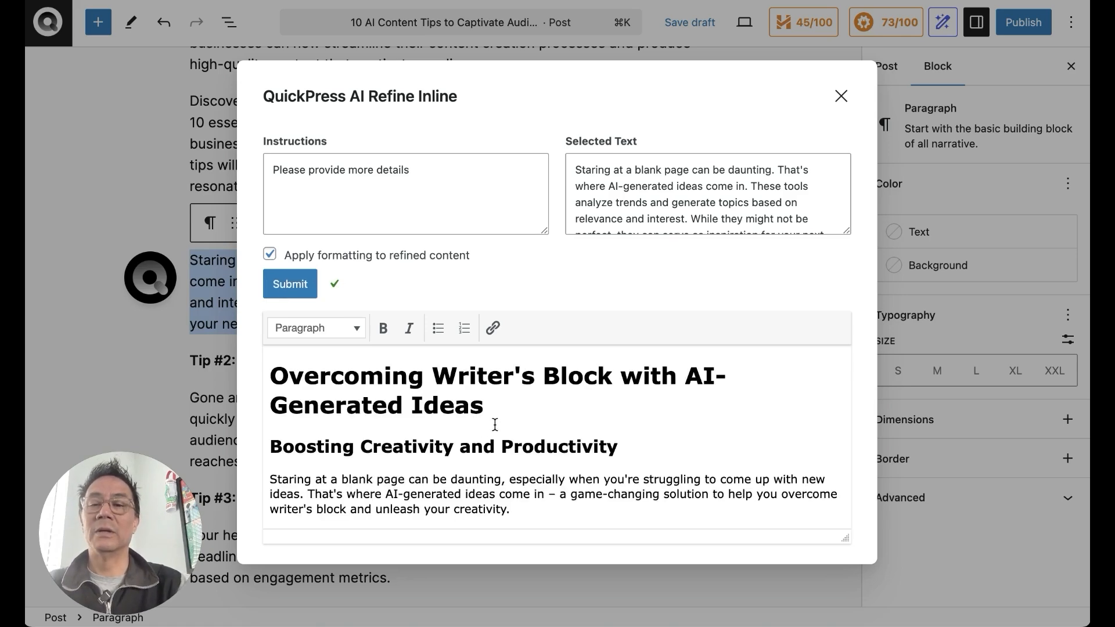
Step: Review the refined Tip #1 content, examining its headings, bulleted benefits and numbered usage tips
{"action": "scroll", "coordinate": [496, 421], "scroll_direction": "down", "scroll_amount": 1}
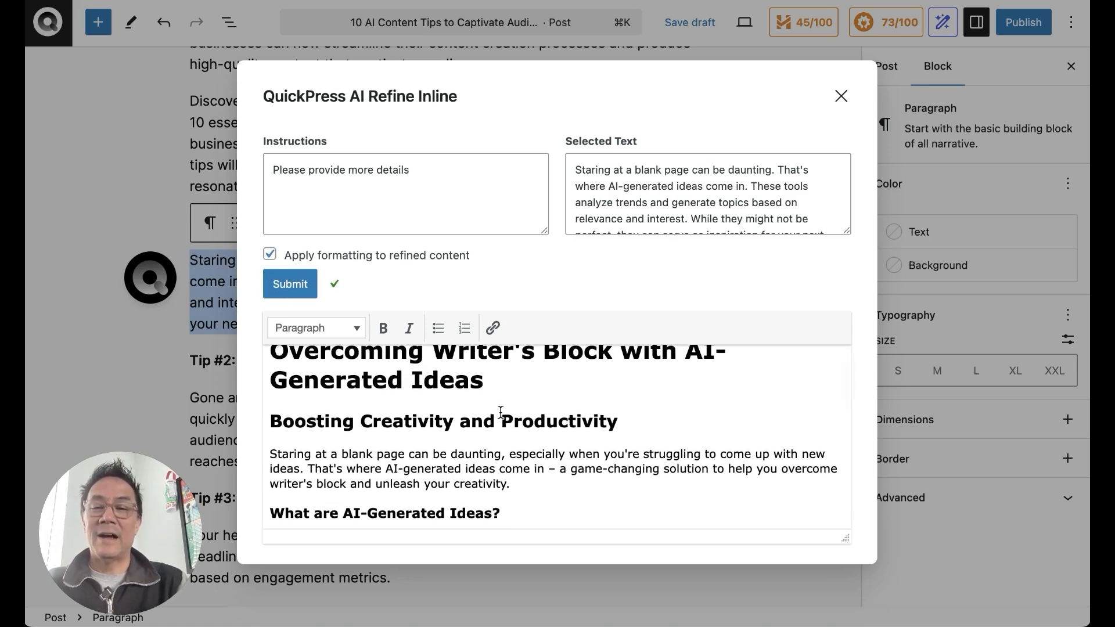
{"action": "scroll", "coordinate": [501, 412], "scroll_direction": "up", "scroll_amount": 1}
{"action": "scroll", "coordinate": [501, 413], "scroll_direction": "down", "scroll_amount": 3}
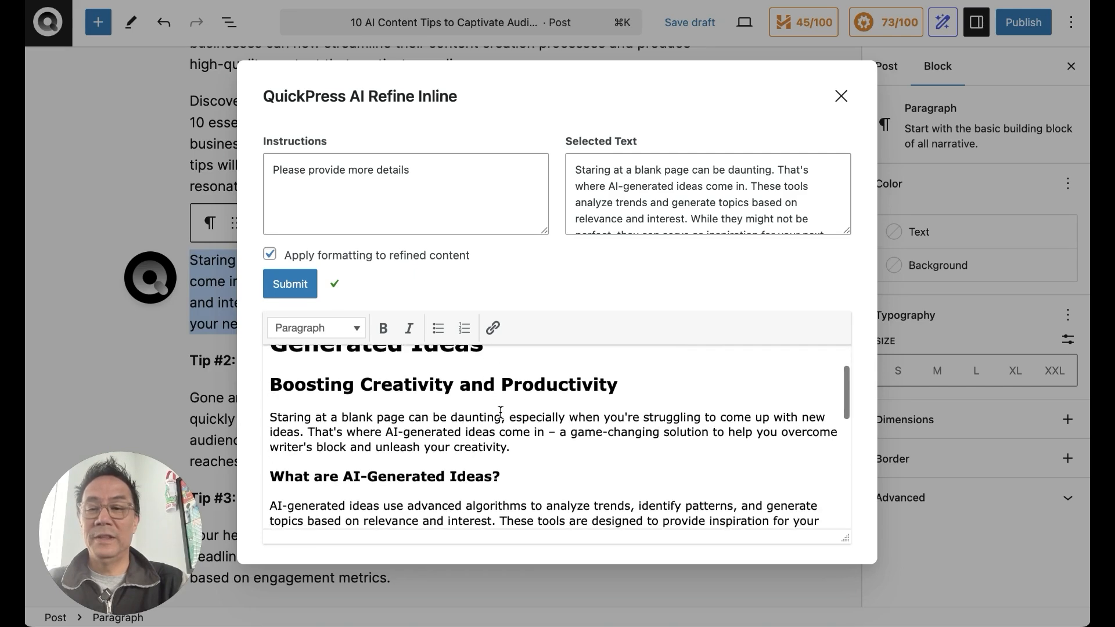
{"action": "scroll", "coordinate": [501, 413], "scroll_direction": "down", "scroll_amount": 5}
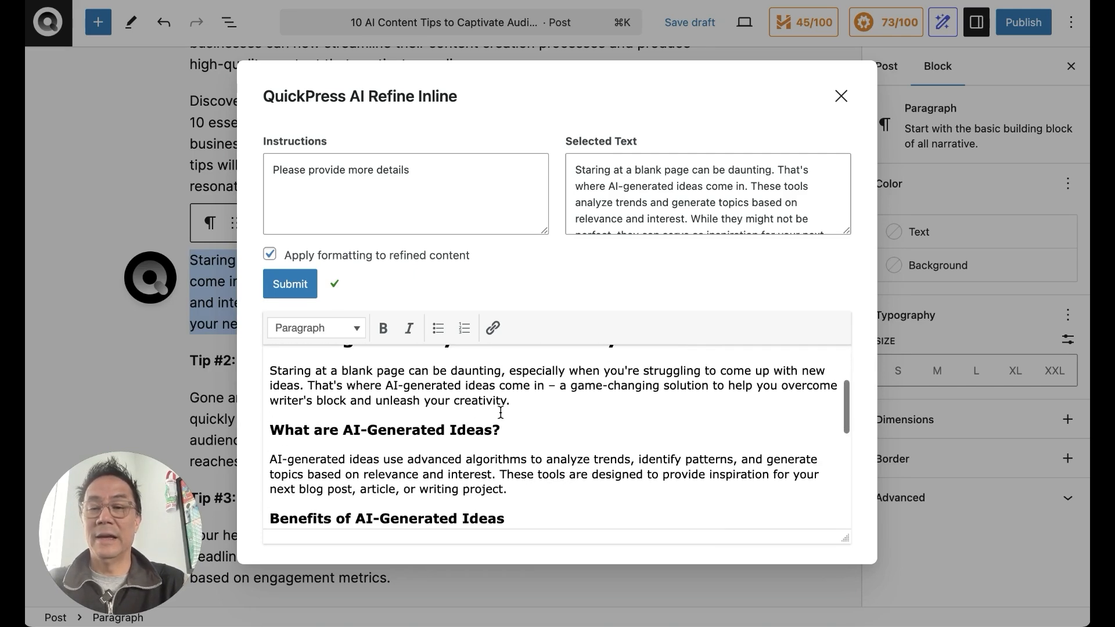
{"action": "scroll", "coordinate": [500, 413], "scroll_direction": "down", "scroll_amount": 1}
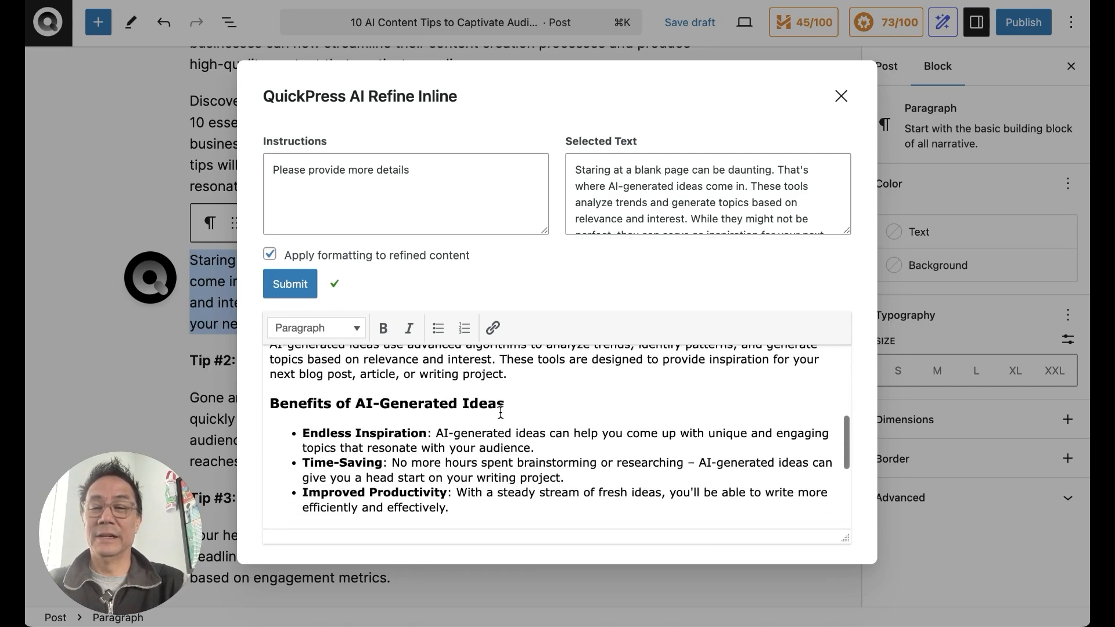
{"action": "scroll", "coordinate": [501, 413], "scroll_direction": "down", "scroll_amount": 8}
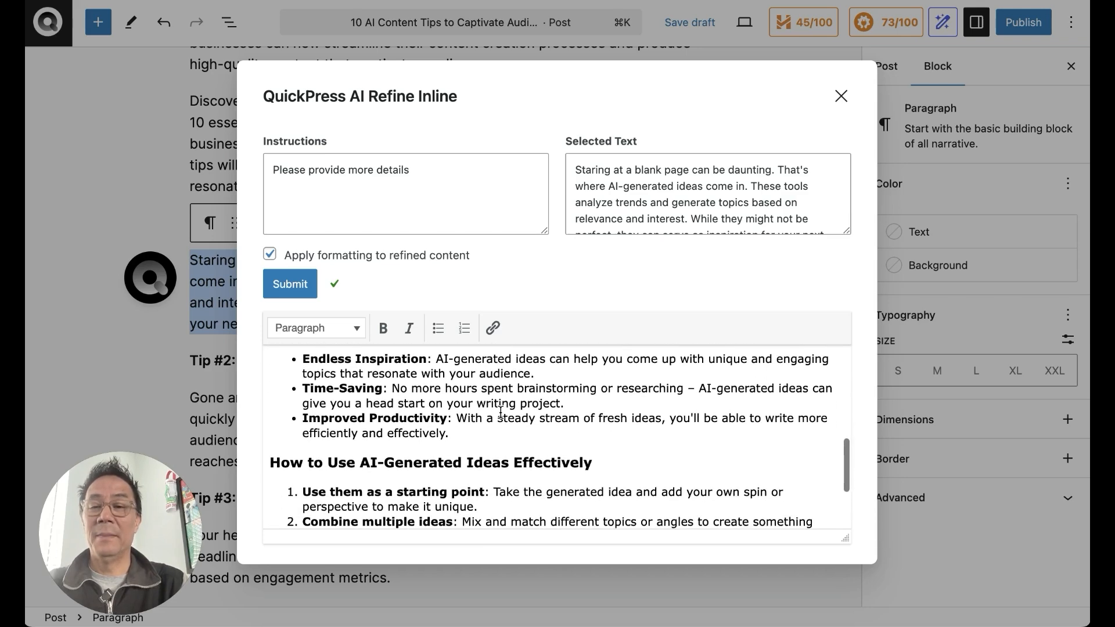
{"action": "scroll", "coordinate": [501, 412], "scroll_direction": "up", "scroll_amount": 12}
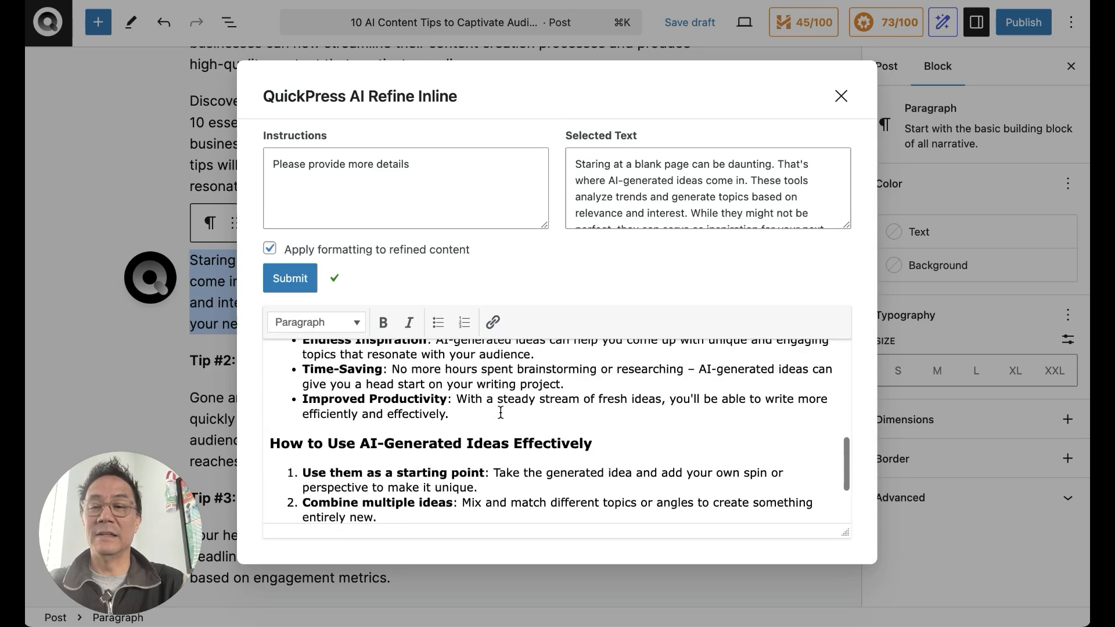
{"action": "scroll", "coordinate": [501, 412], "scroll_direction": "up", "scroll_amount": 1}
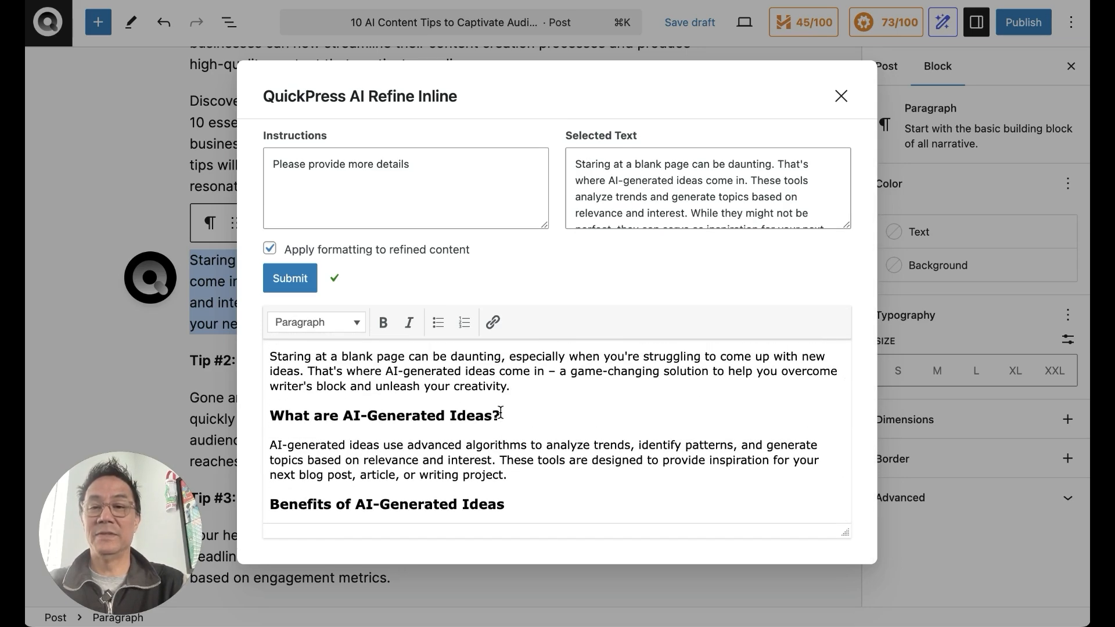
{"action": "scroll", "coordinate": [561, 430], "scroll_direction": "up", "scroll_amount": 4}
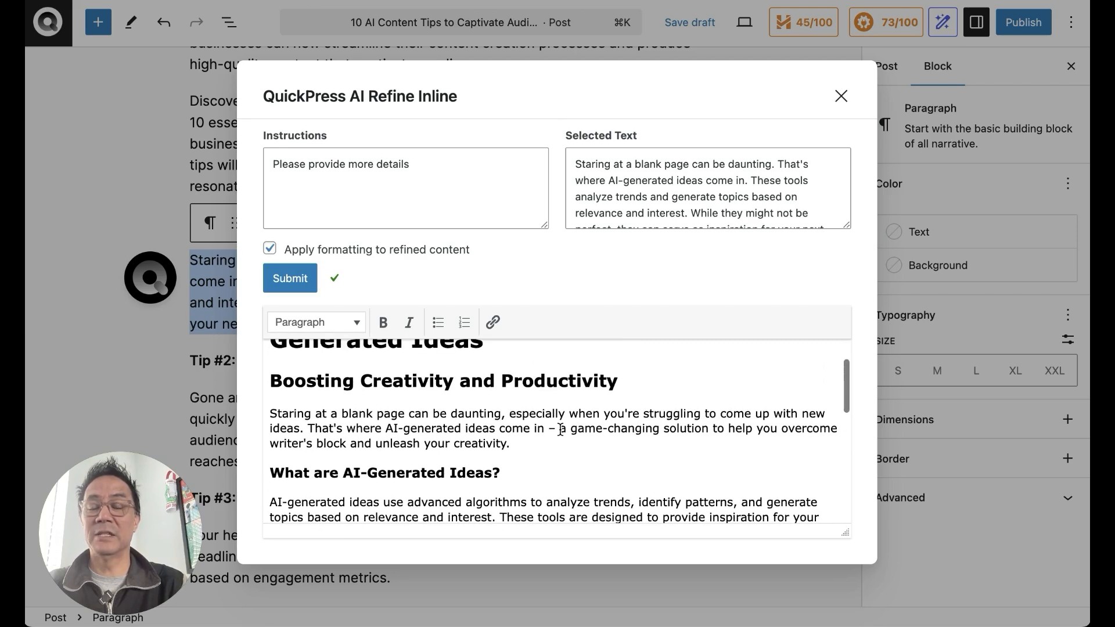
{"action": "scroll", "coordinate": [561, 430], "scroll_direction": "up", "scroll_amount": 1}
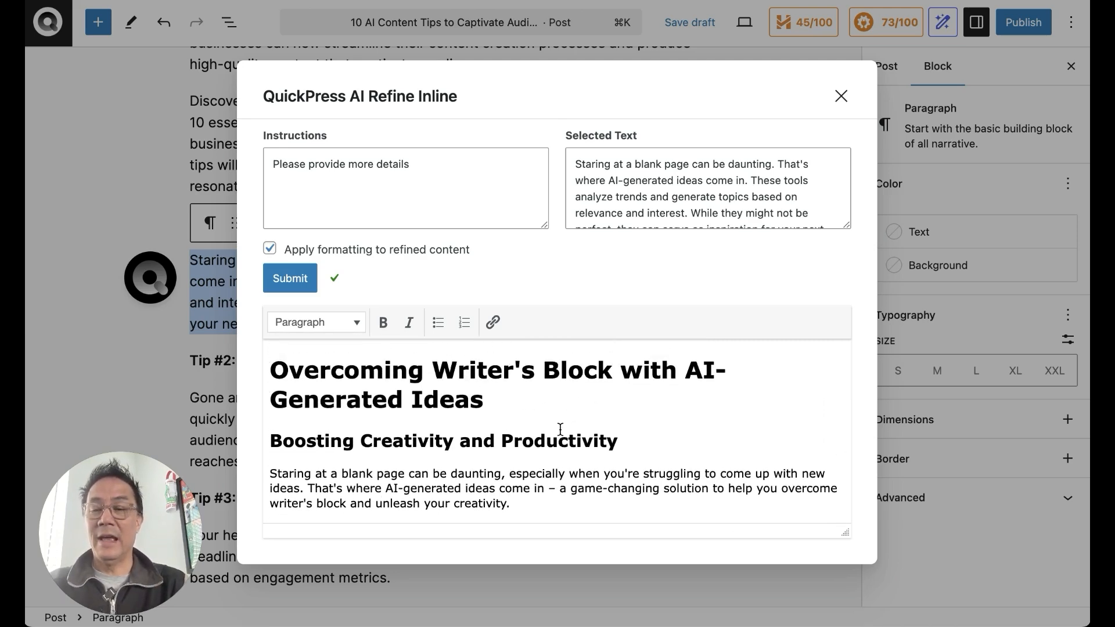
Step: Copy all of the refined content and paste it over the selected paragraph under Tip #1
{"action": "left_click", "coordinate": [560, 430]}
{"action": "key", "text": "super+a"}
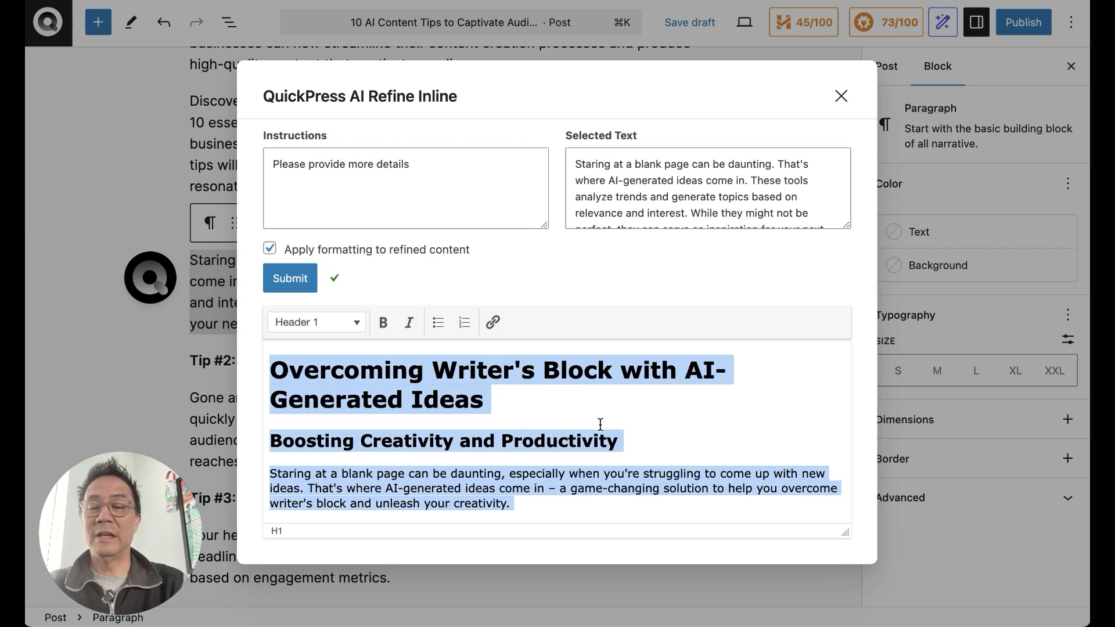
{"action": "left_click", "coordinate": [841, 96]}
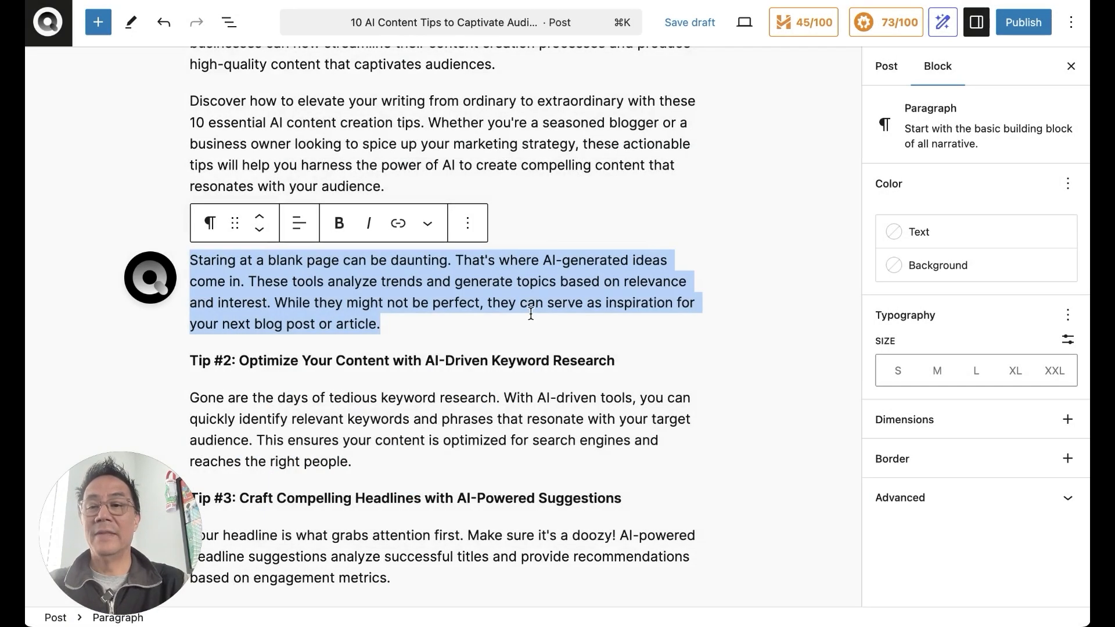
{"action": "right_click", "coordinate": [346, 294]}
{"action": "left_click", "coordinate": [398, 440]}
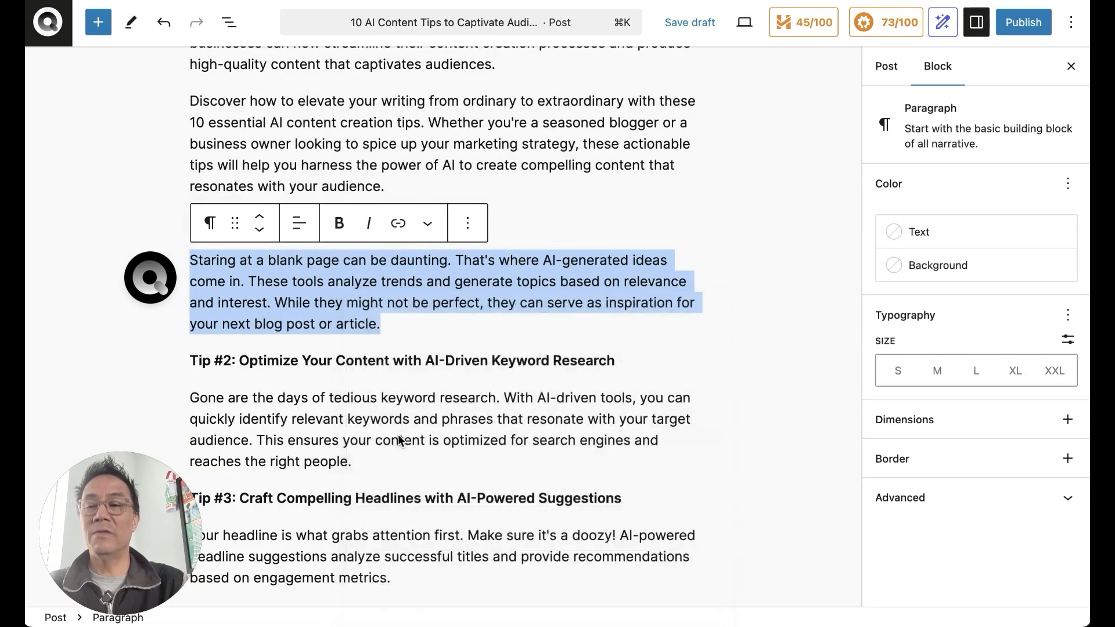
{"action": "scroll", "coordinate": [425, 393], "scroll_direction": "up", "scroll_amount": 3}
{"action": "scroll", "coordinate": [424, 392], "scroll_direction": "up", "scroll_amount": 10}
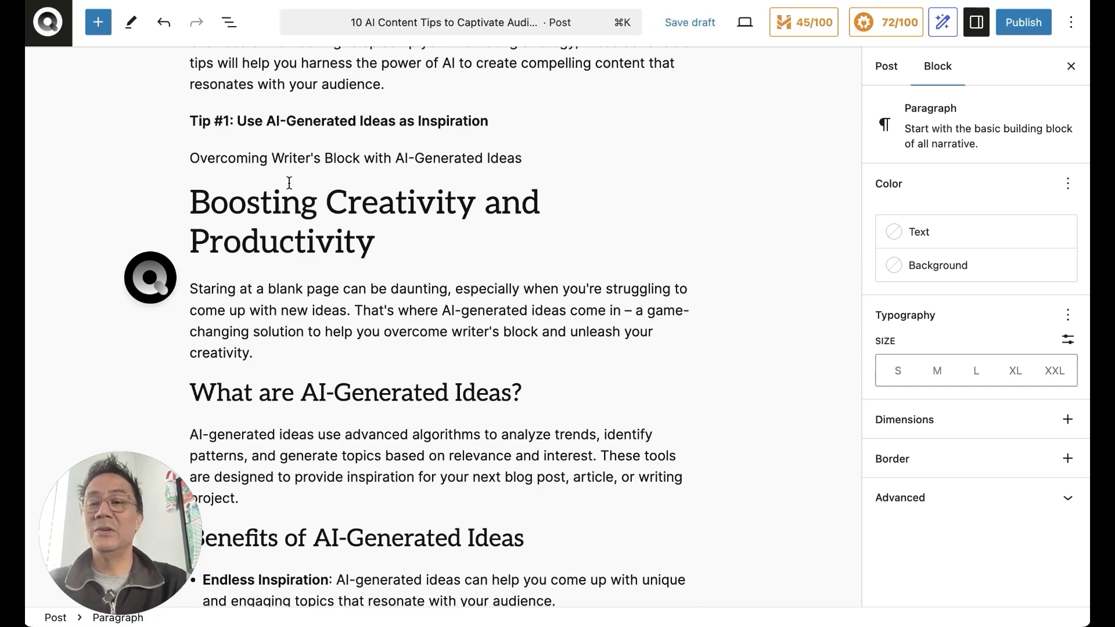
Step: Remove the "Overcoming Writer's Block with AI-Generated Ideas" line and replace the "Boosting Creativity and Productivity" heading with the Tip #1 title
{"action": "left_click", "coordinate": [536, 159]}
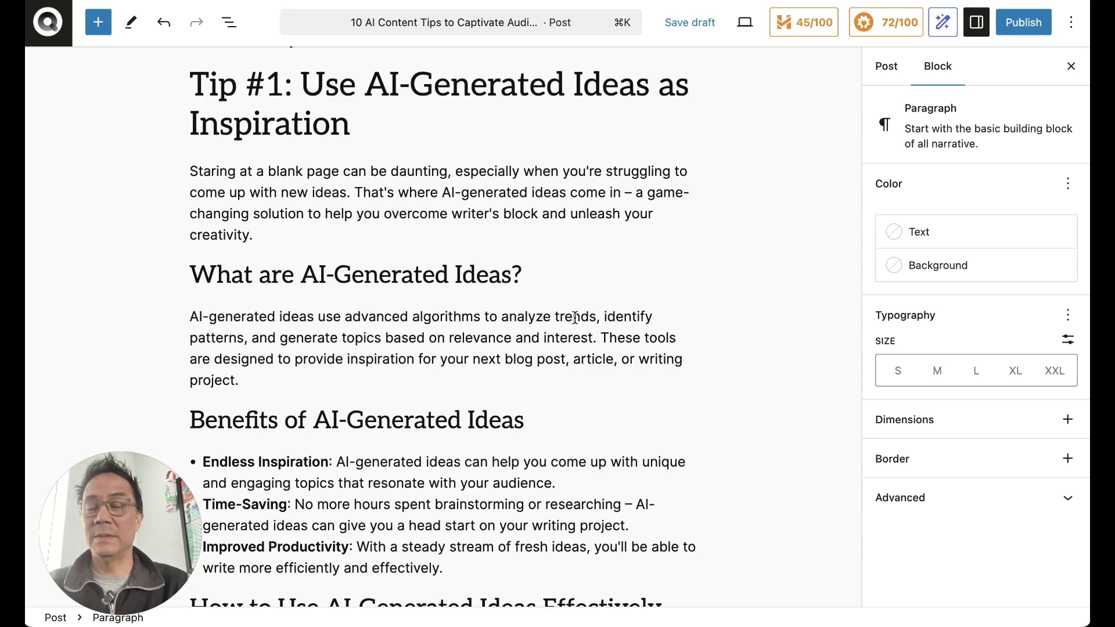
{"action": "scroll", "coordinate": [575, 318], "scroll_direction": "up", "scroll_amount": 10}
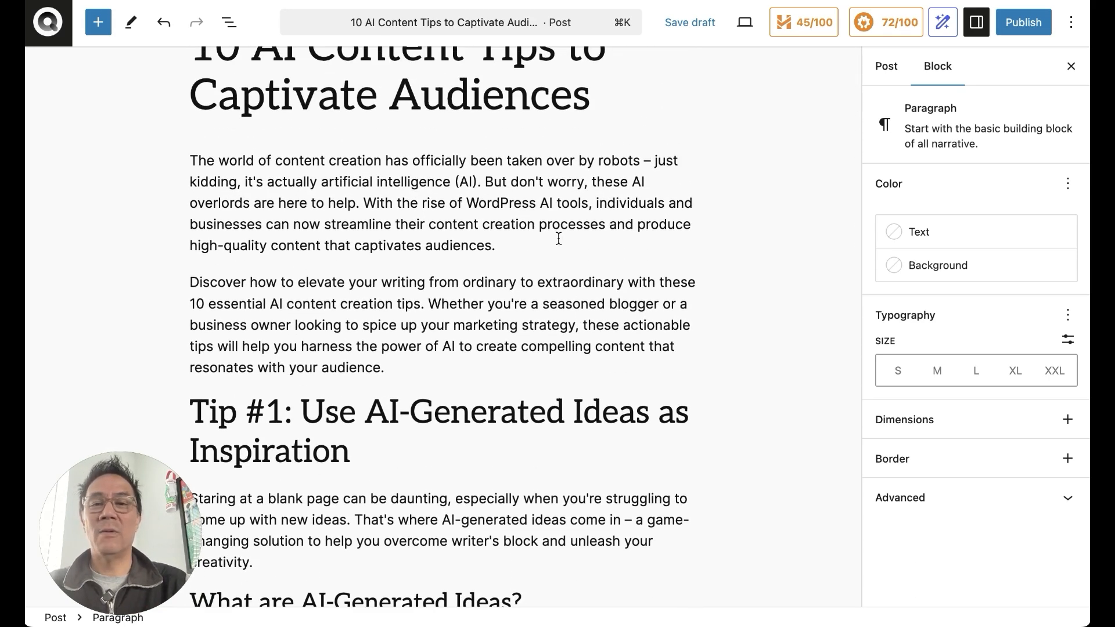
Step: Load the excerpt template and add the post's first paragraph to its instructions as the text to summarize
{"action": "left_click", "coordinate": [881, 73]}
{"action": "scroll", "coordinate": [901, 370], "scroll_direction": "down", "scroll_amount": 3}
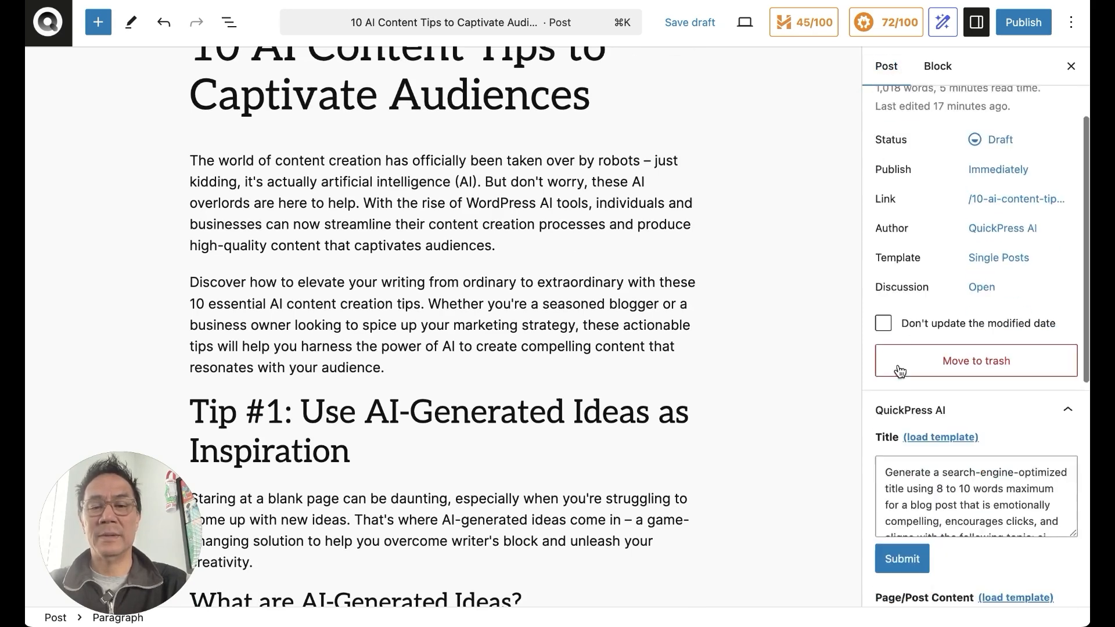
{"action": "scroll", "coordinate": [900, 370], "scroll_direction": "down", "scroll_amount": 8}
{"action": "scroll", "coordinate": [899, 365], "scroll_direction": "down", "scroll_amount": 2}
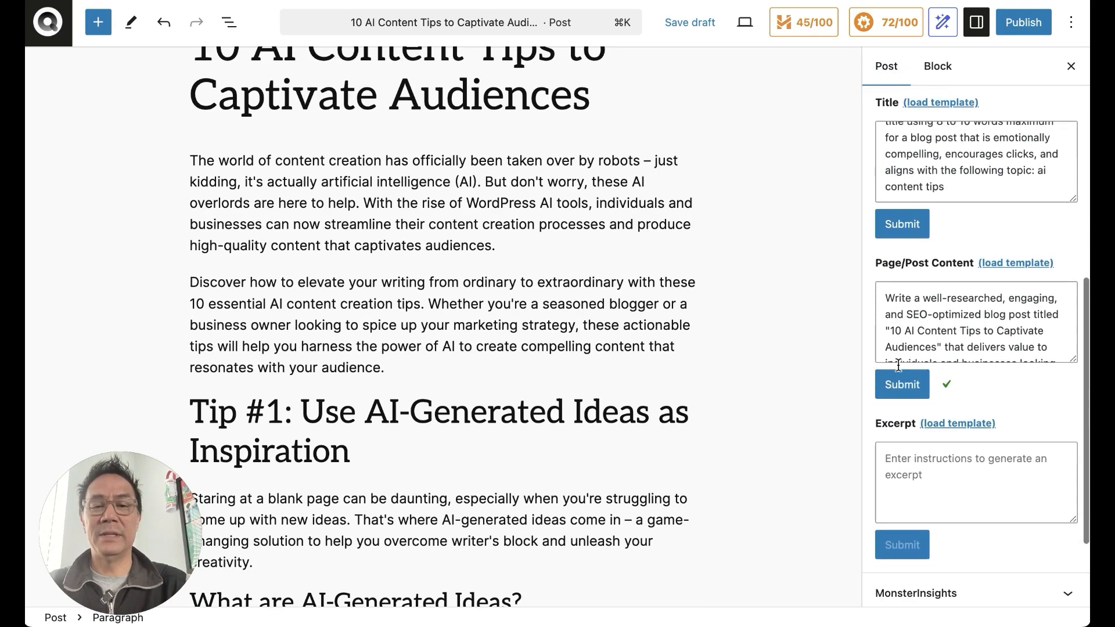
{"action": "left_click", "coordinate": [956, 423]}
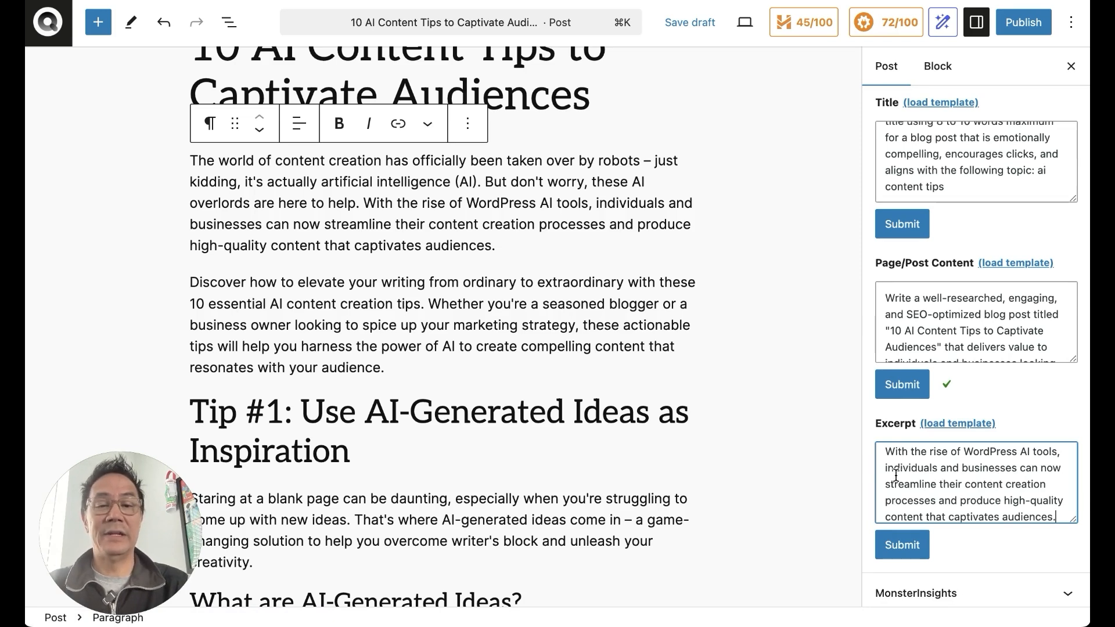
Step: Replace the keywords placeholder in the excerpt instructions with "ai content tips" and generate the excerpt
{"action": "scroll", "coordinate": [896, 475], "scroll_direction": "up", "scroll_amount": 2}
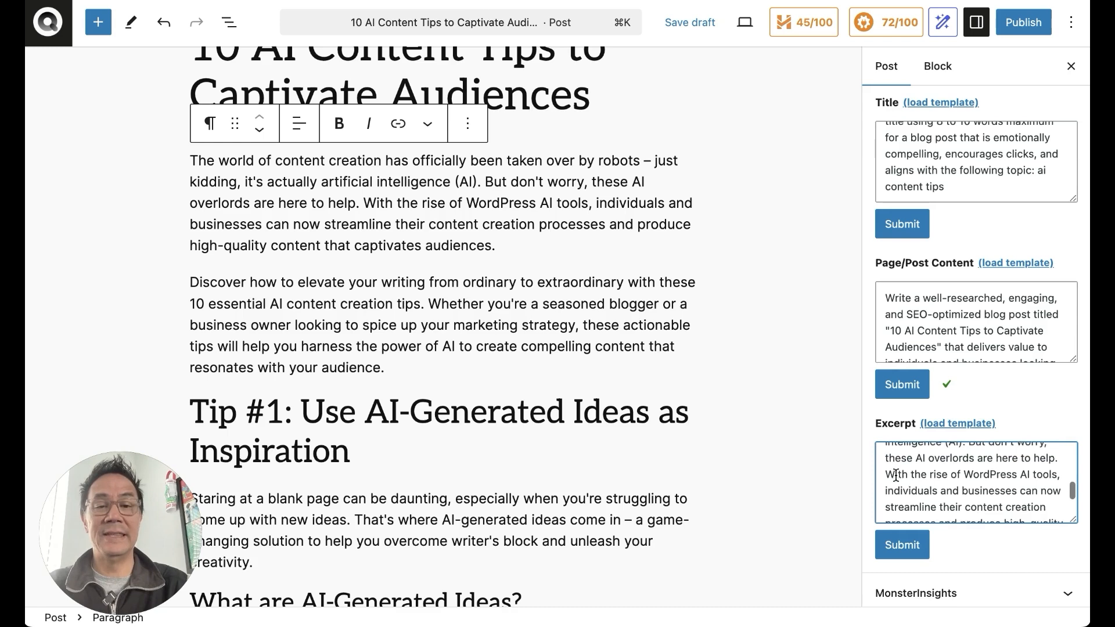
{"action": "scroll", "coordinate": [896, 475], "scroll_direction": "up", "scroll_amount": 1}
{"action": "scroll", "coordinate": [896, 475], "scroll_direction": "up", "scroll_amount": 4}
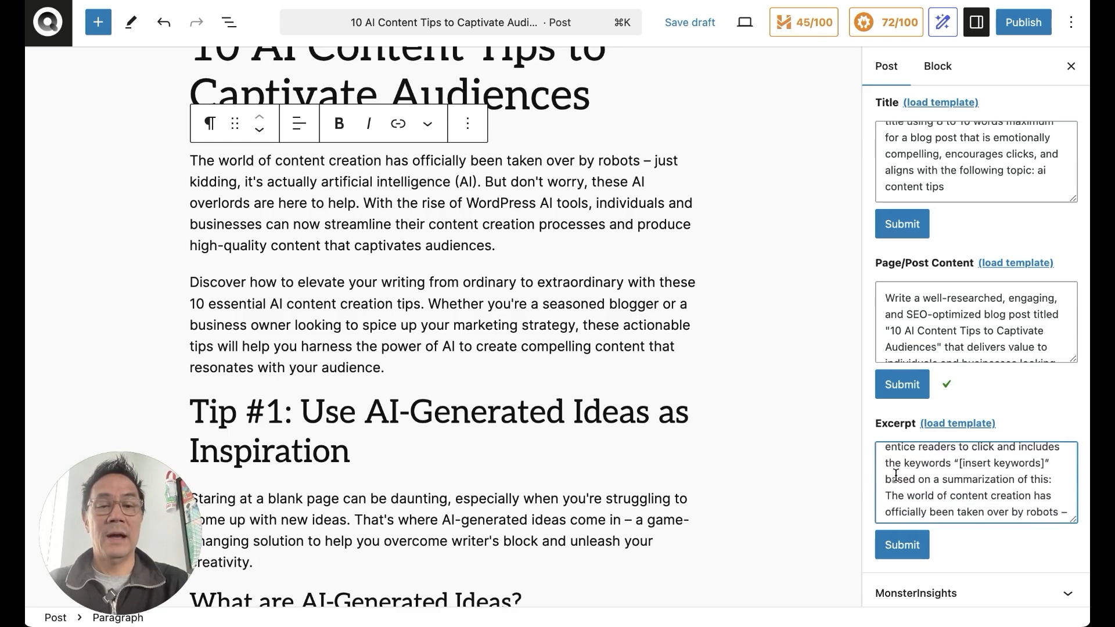
{"action": "scroll", "coordinate": [896, 476], "scroll_direction": "down", "scroll_amount": 4}
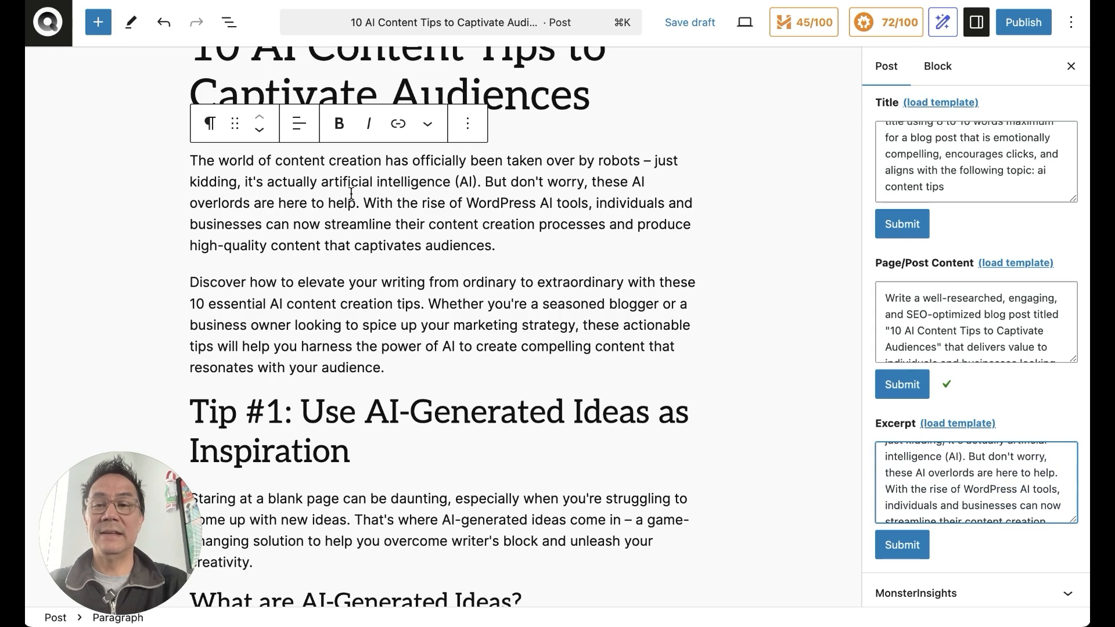
{"action": "scroll", "coordinate": [935, 497], "scroll_direction": "up", "scroll_amount": 5}
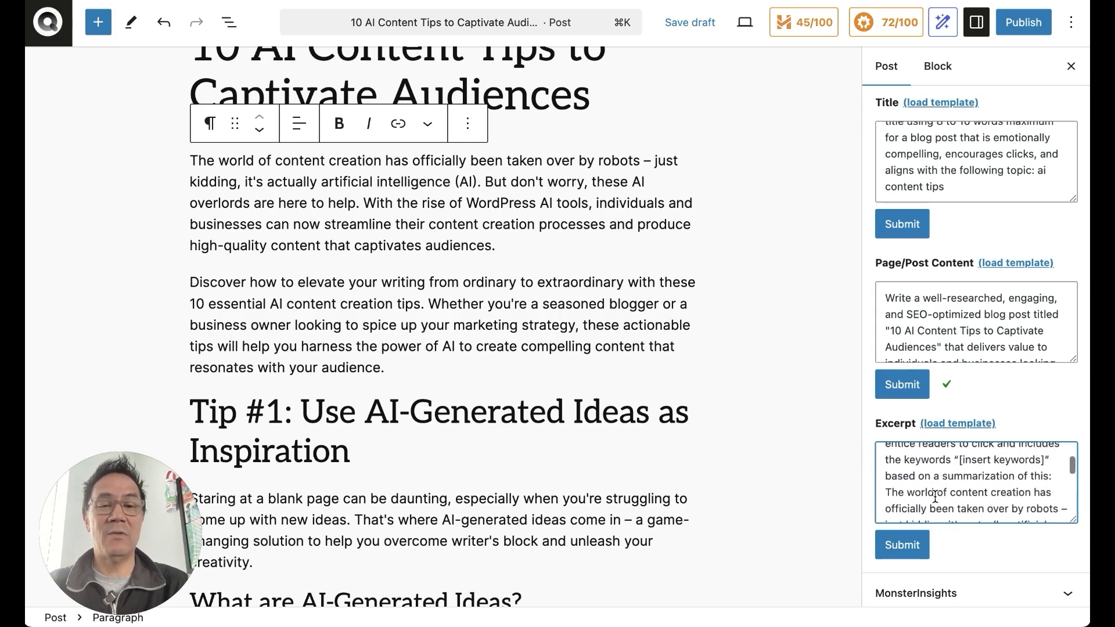
{"action": "scroll", "coordinate": [935, 497], "scroll_direction": "up", "scroll_amount": 1}
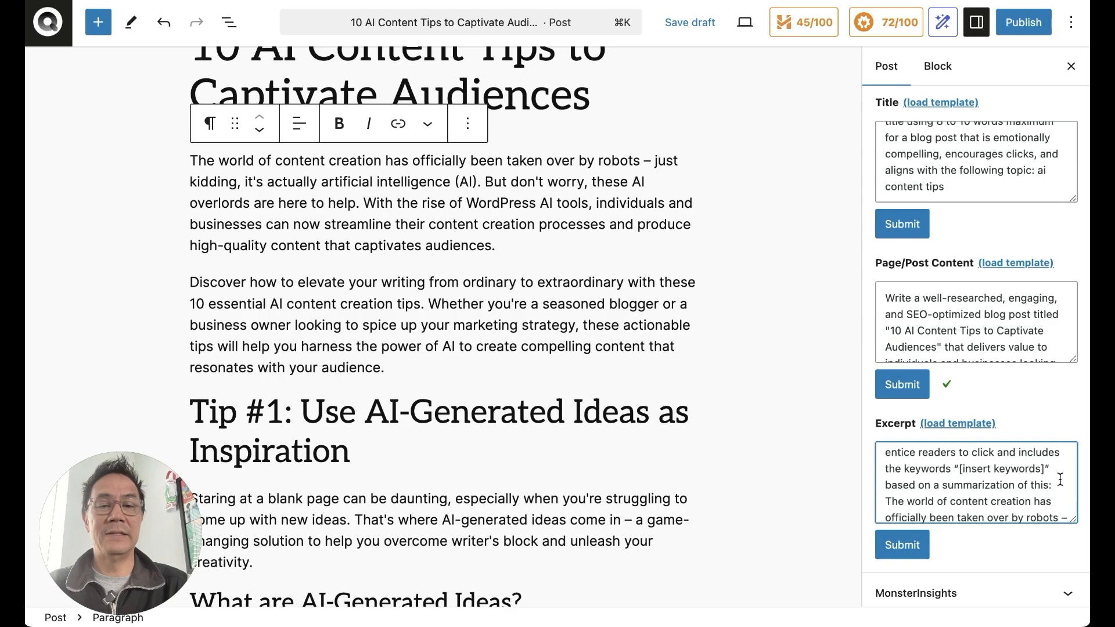
{"action": "left_click_drag", "start_coordinate": [1046, 468], "coordinate": [959, 468]}
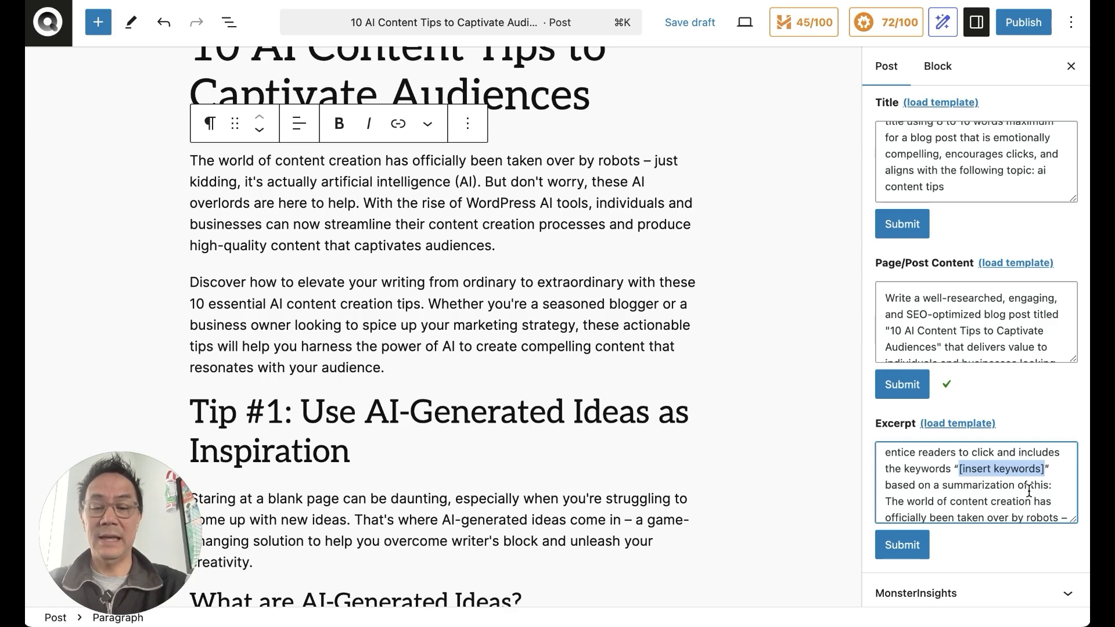
{"action": "type", "text": "ai content tips” ba"}
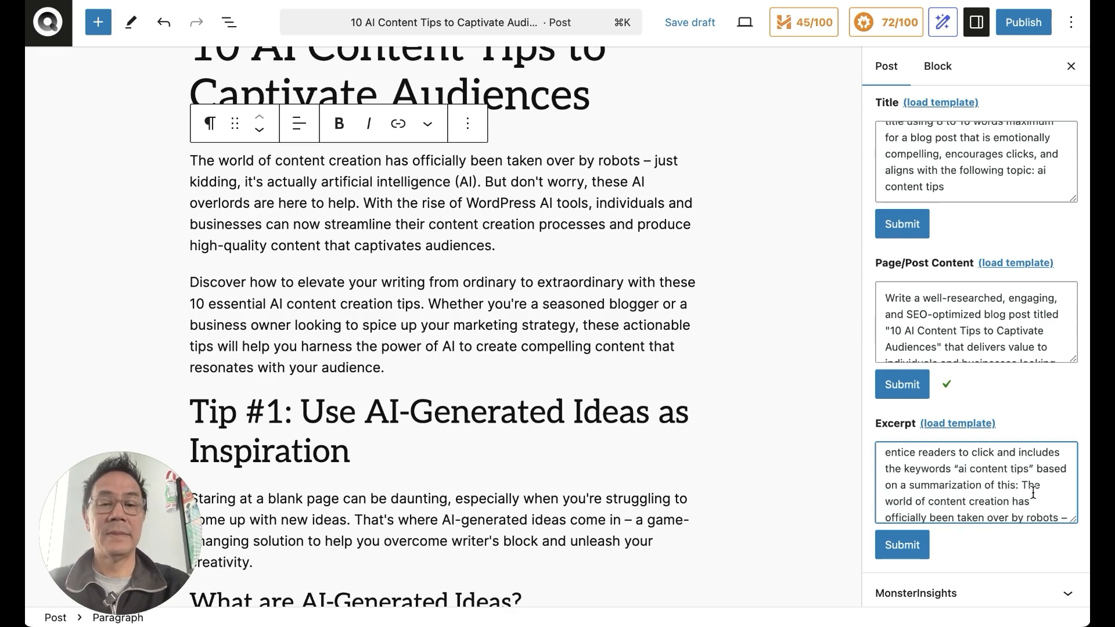
{"action": "left_click", "coordinate": [903, 545]}
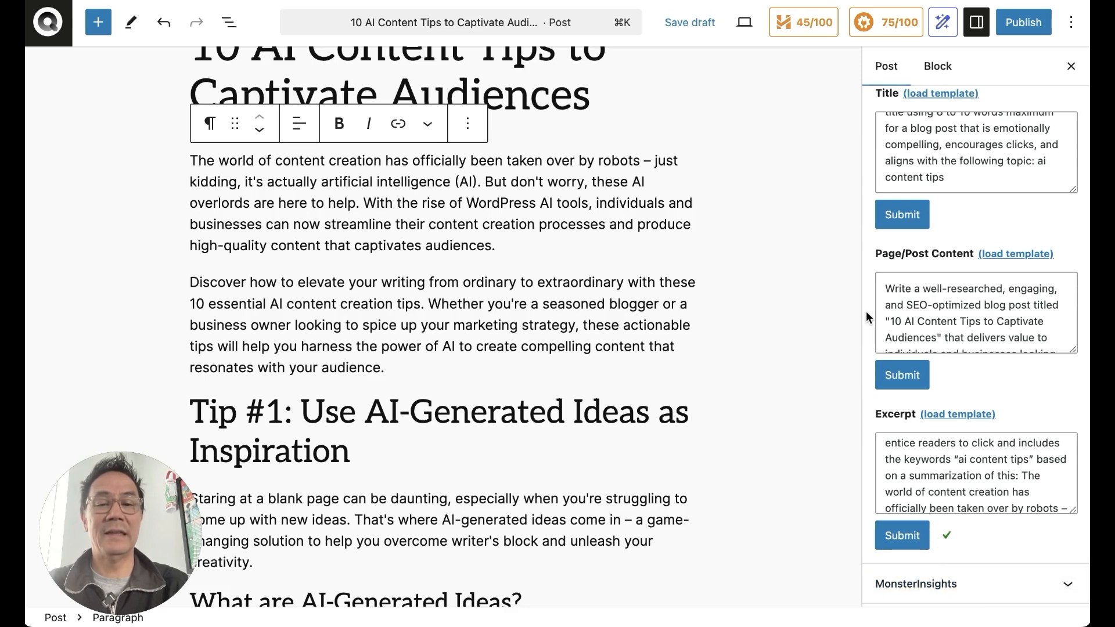
Step: Check the generated excerpt in the post settings and the AIOSEO search preview, and save the post as a draft
{"action": "scroll", "coordinate": [866, 316], "scroll_direction": "up", "scroll_amount": 10}
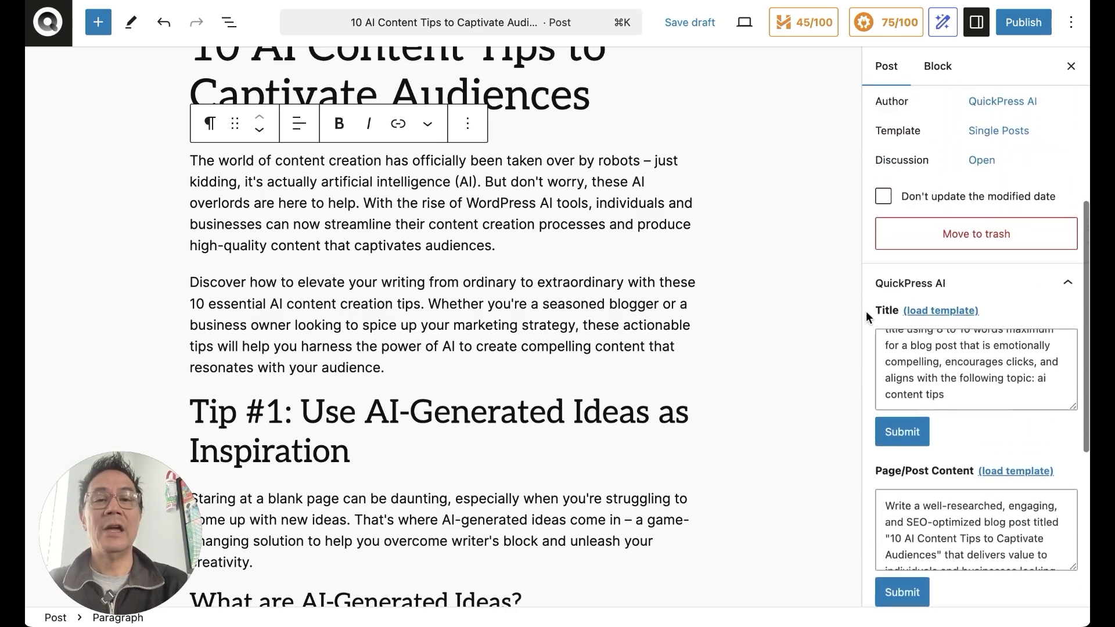
{"action": "scroll", "coordinate": [868, 318], "scroll_direction": "up", "scroll_amount": 8}
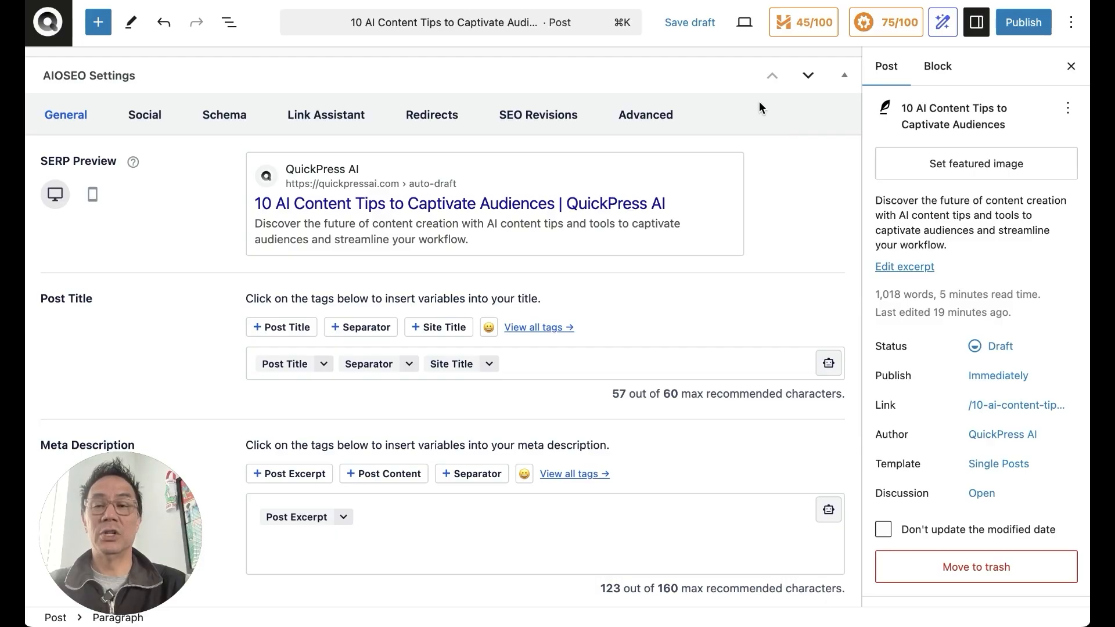
{"action": "left_click", "coordinate": [688, 29]}
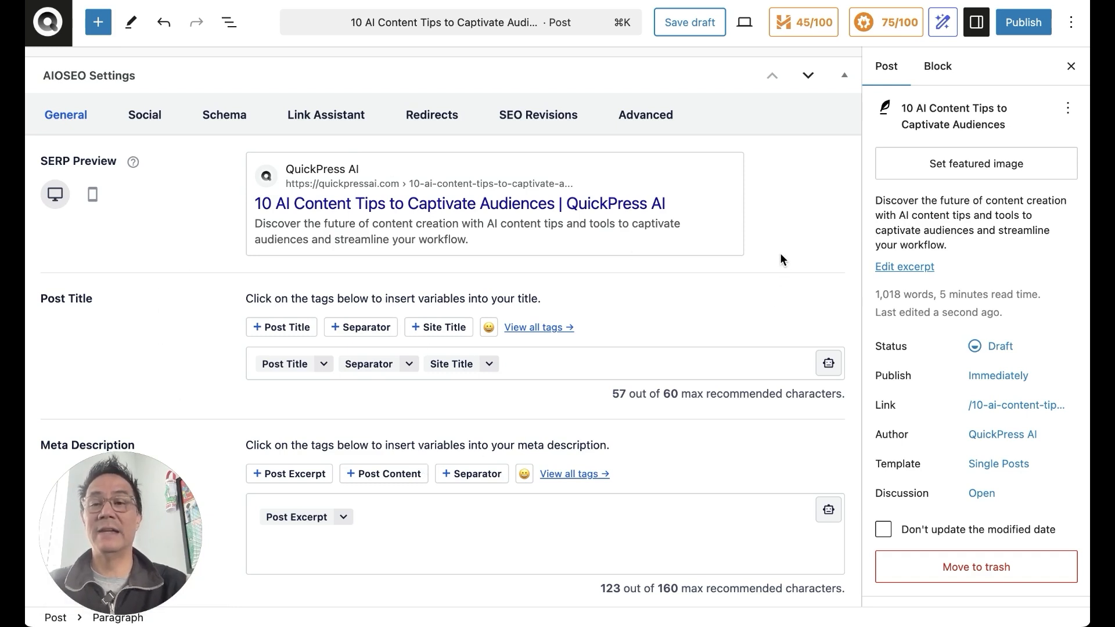
Step: Remove the Separator and Site Title tags from the AIOSEO post title and check the search preview for mobile and desktop
{"action": "left_click", "coordinate": [573, 369]}
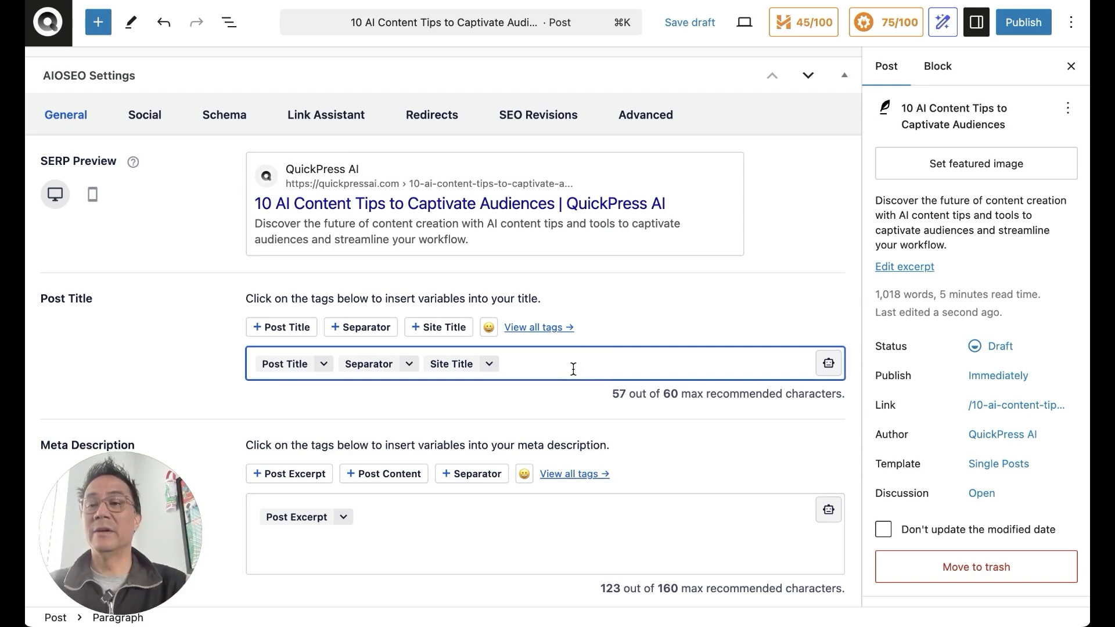
{"action": "key", "text": "BackSpace"}
{"action": "key", "text": "BackSpace"}
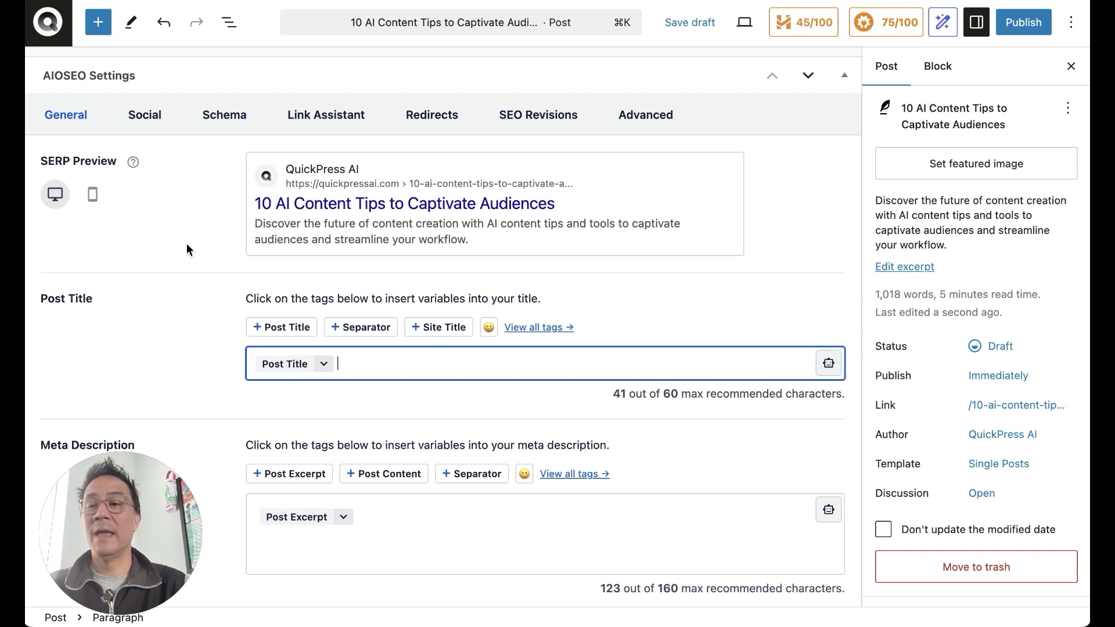
{"action": "left_click", "coordinate": [93, 195]}
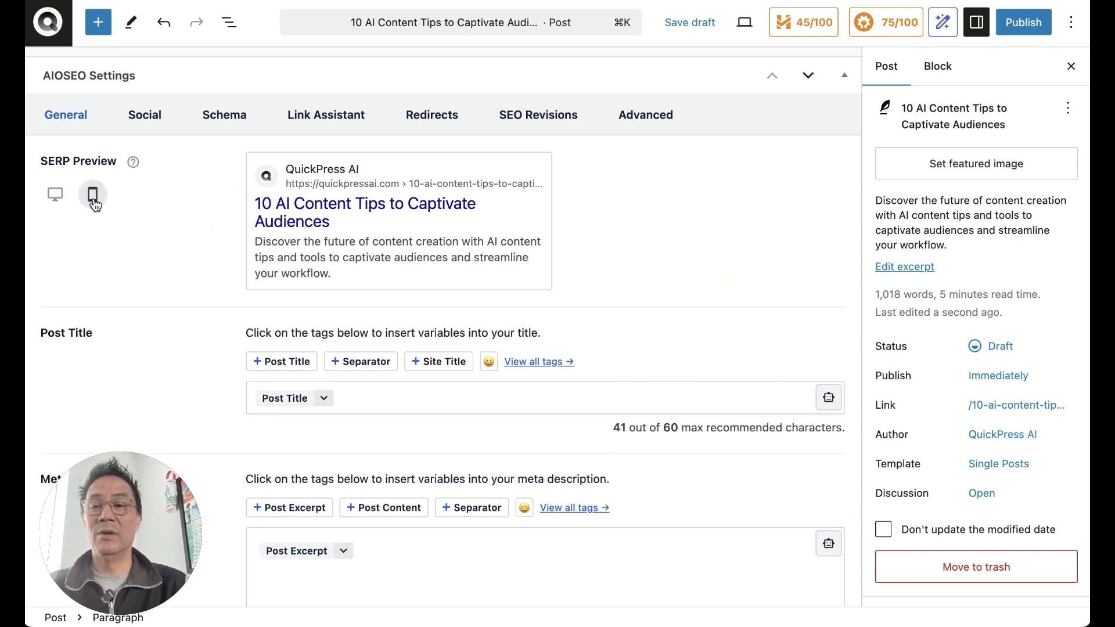
{"action": "left_click", "coordinate": [55, 199]}
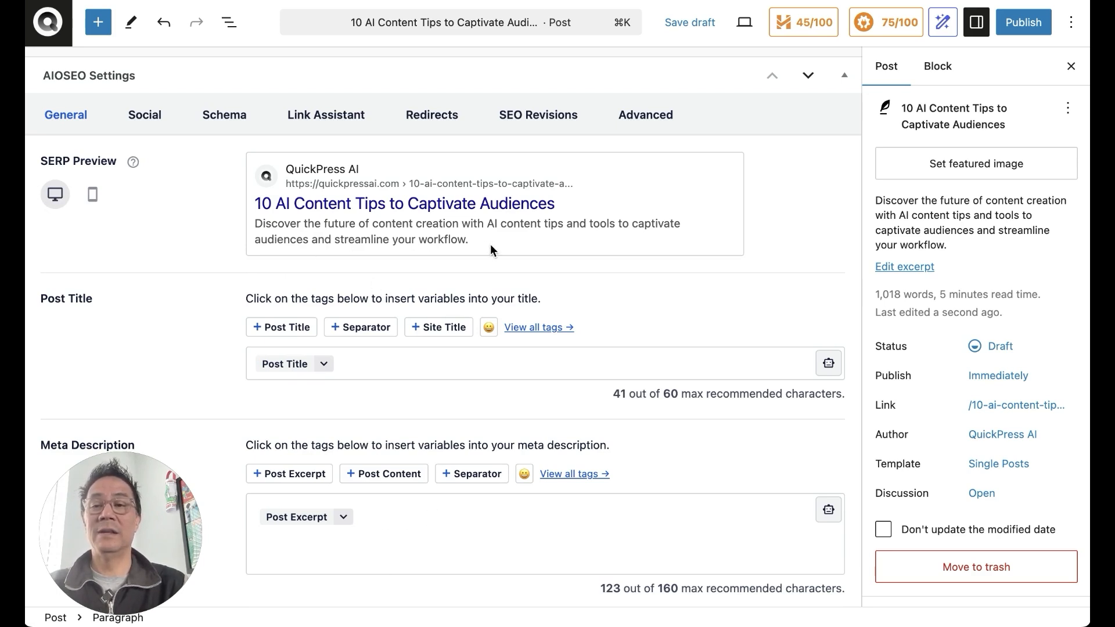
Step: Add "ai content tips" as the post's focus keyphrase in the AIOSEO settings
{"action": "scroll", "coordinate": [849, 336], "scroll_direction": "down", "scroll_amount": 8}
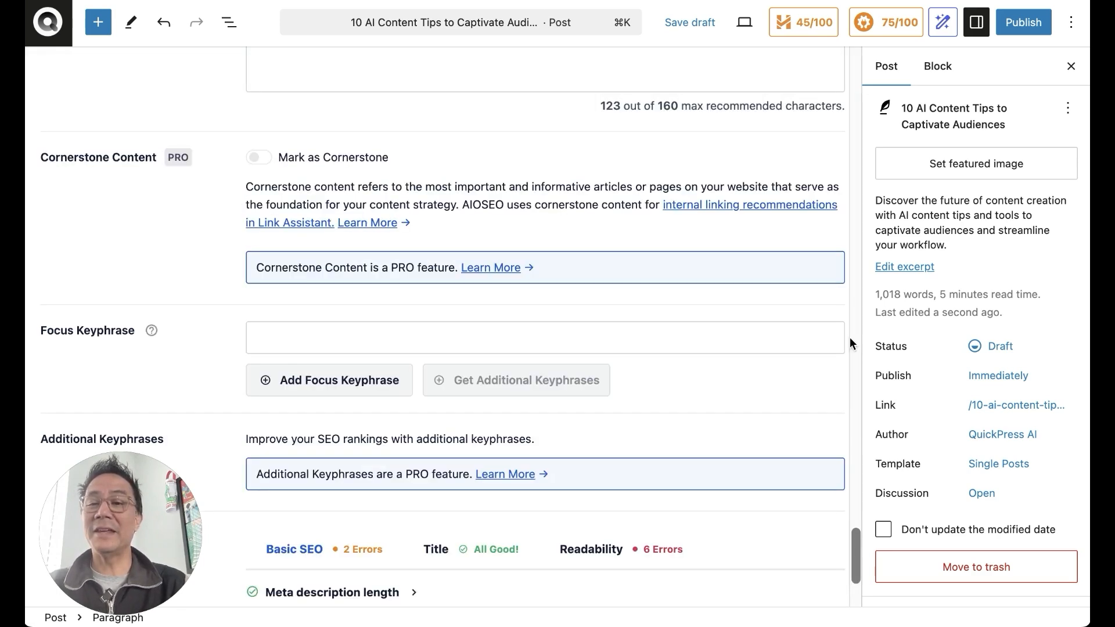
{"action": "left_click", "coordinate": [695, 336]}
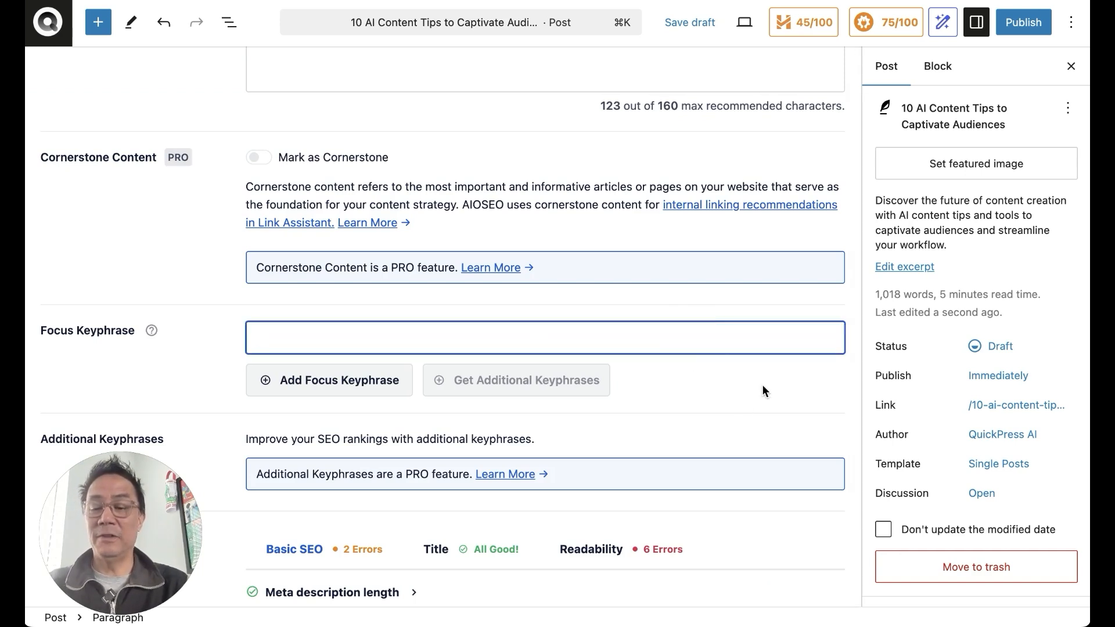
{"action": "type", "text": "ai"}
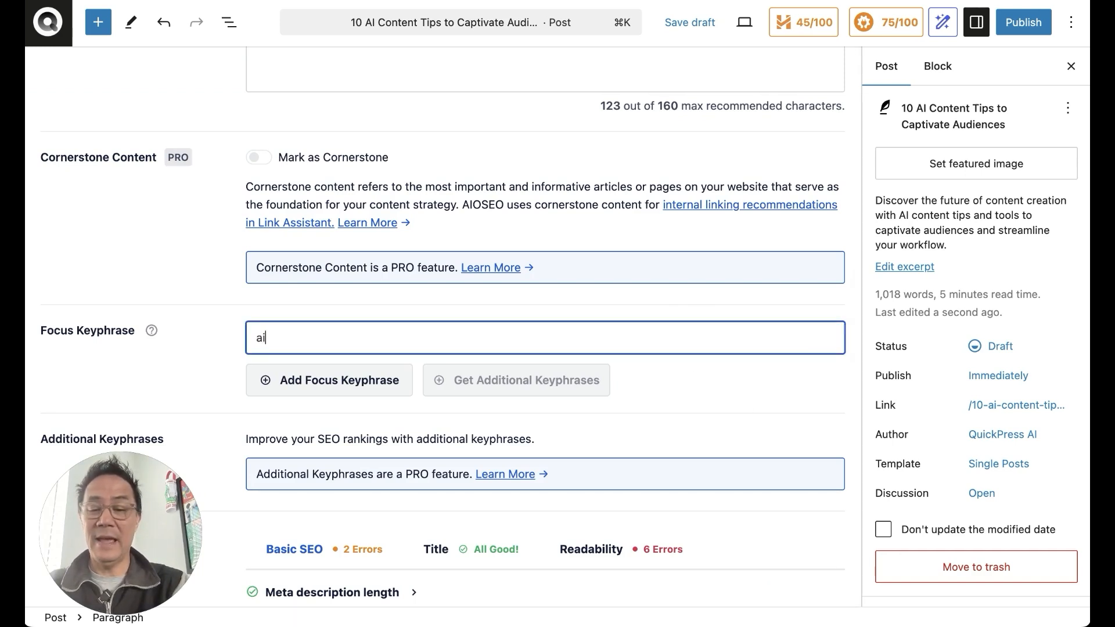
{"action": "type", "text": " content tips"}
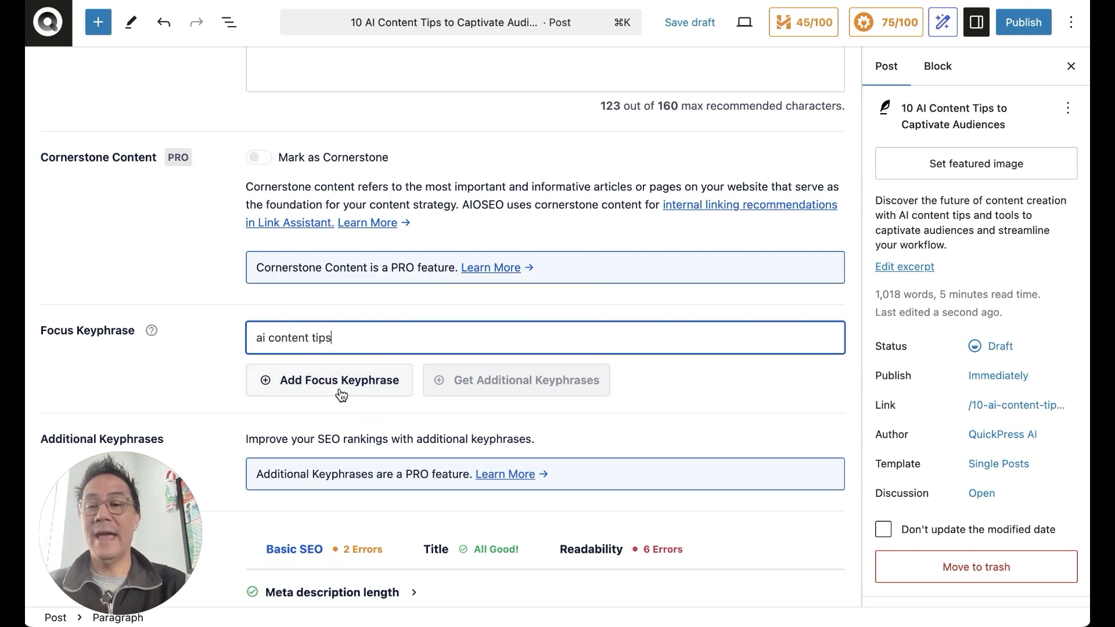
{"action": "left_click", "coordinate": [341, 388]}
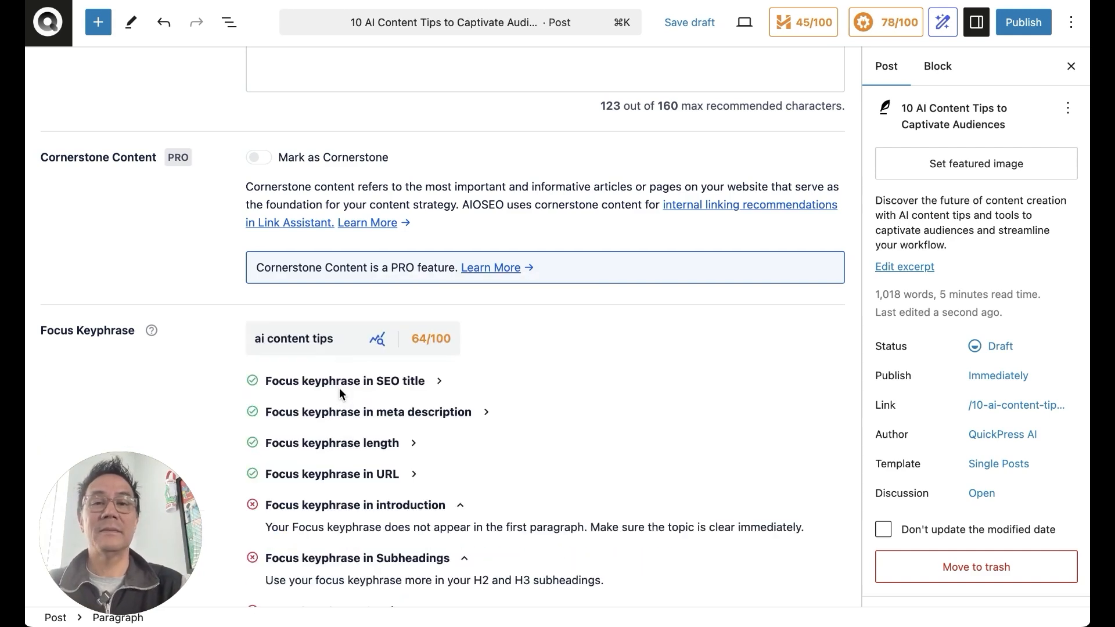
Step: Review the focus keyphrase checks and the Basic SEO and Readability results of the page analysis
{"action": "scroll", "coordinate": [479, 401], "scroll_direction": "down", "scroll_amount": 5}
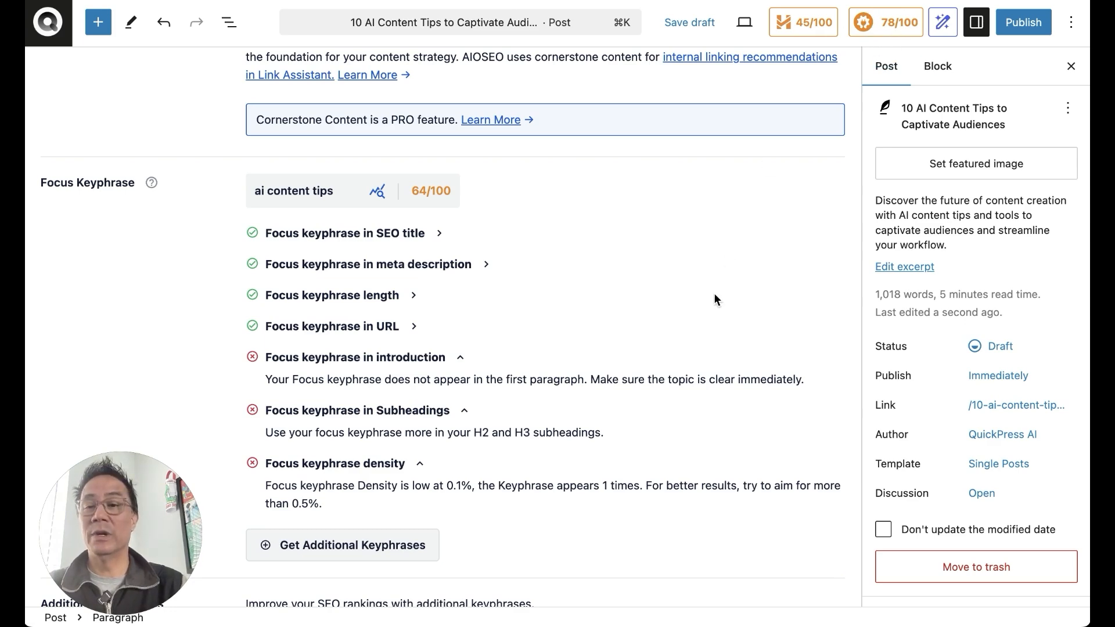
{"action": "scroll", "coordinate": [700, 337], "scroll_direction": "down", "scroll_amount": 5}
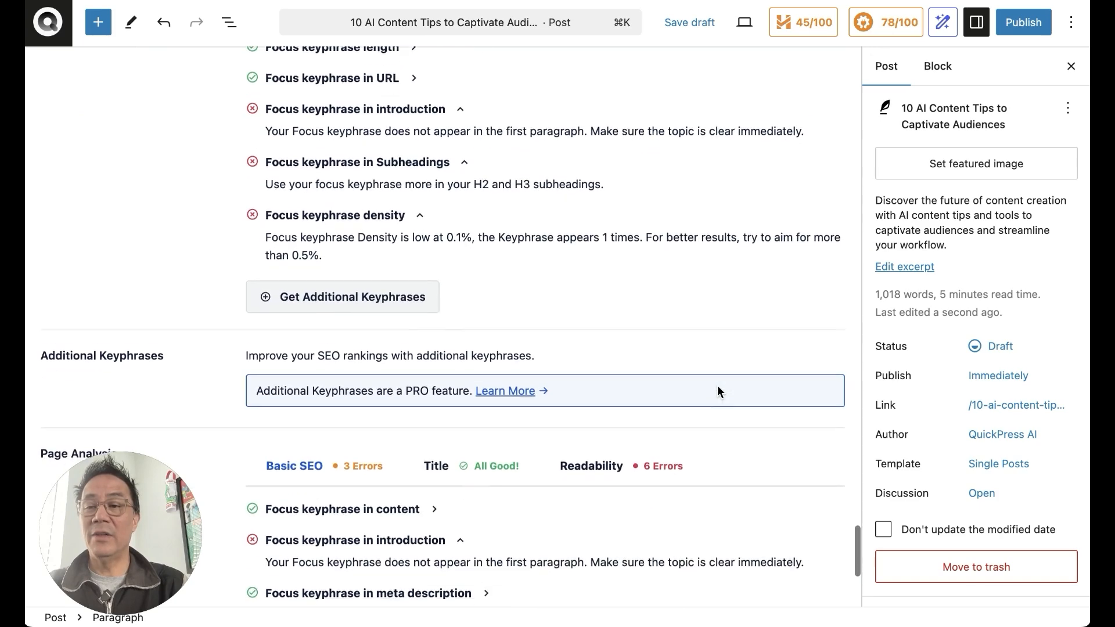
{"action": "scroll", "coordinate": [718, 388], "scroll_direction": "down", "scroll_amount": 4}
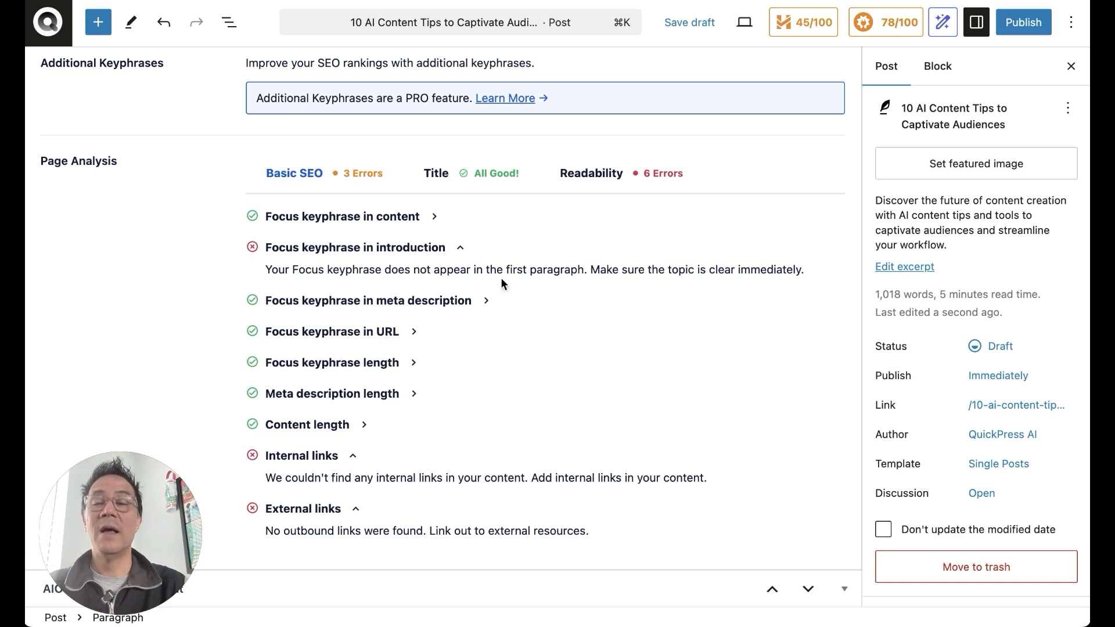
{"action": "left_click", "coordinate": [613, 182]}
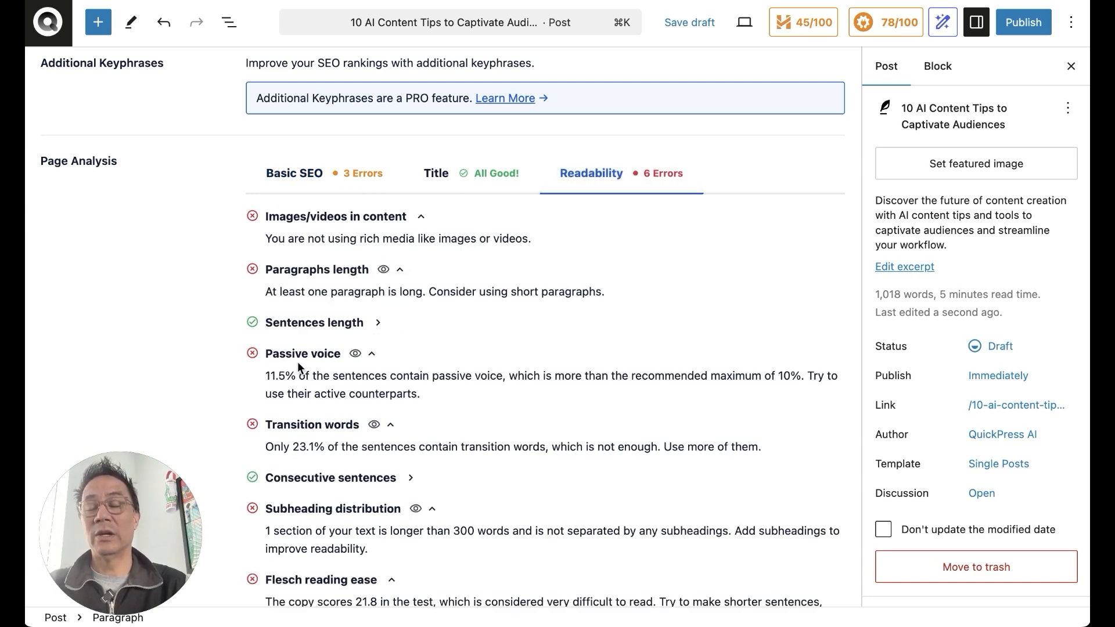
{"action": "scroll", "coordinate": [503, 468], "scroll_direction": "down", "scroll_amount": 1}
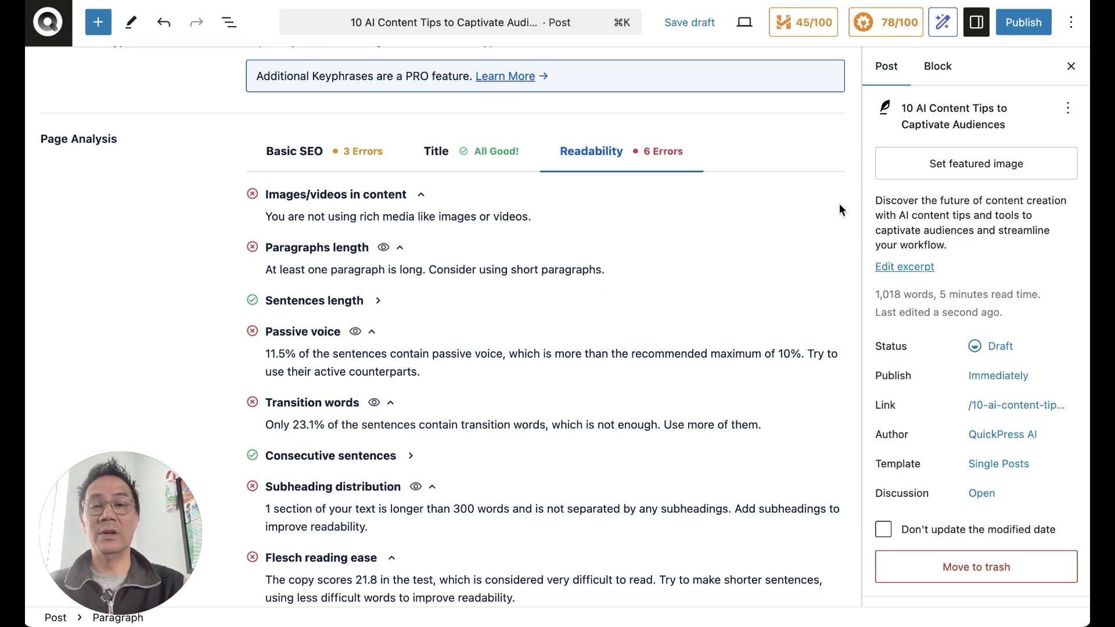
{"action": "scroll", "coordinate": [839, 203], "scroll_direction": "up", "scroll_amount": 2}
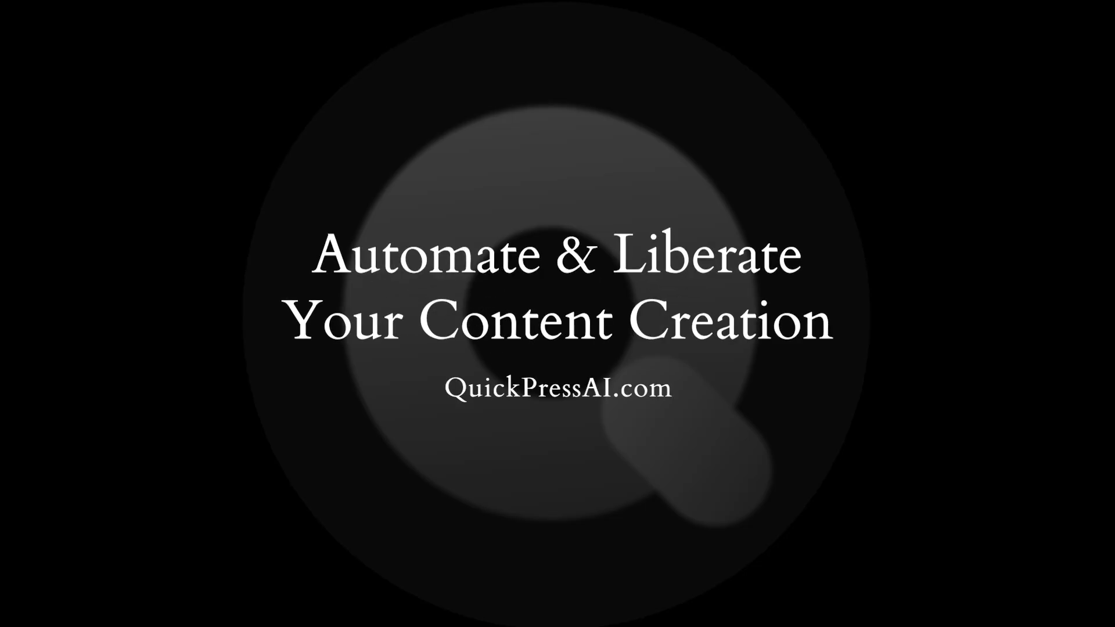